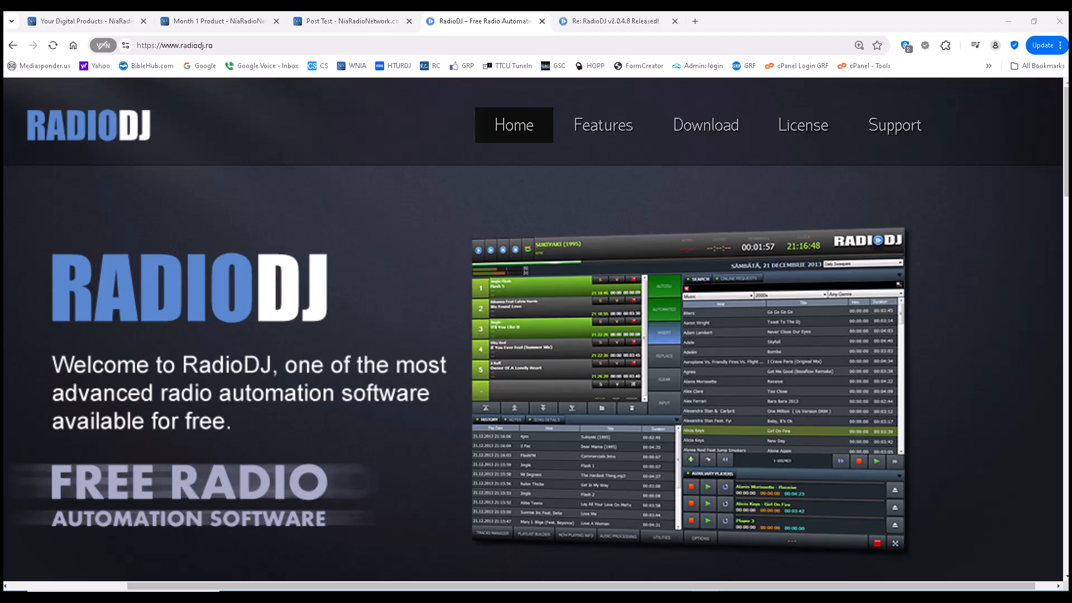
Step: Open the 'Re: RadioDJ v2.0.4.8 Released!' thread and read its changes list and bug fixes
left_click(621, 23)
scroll(391, 229, "down", 3)
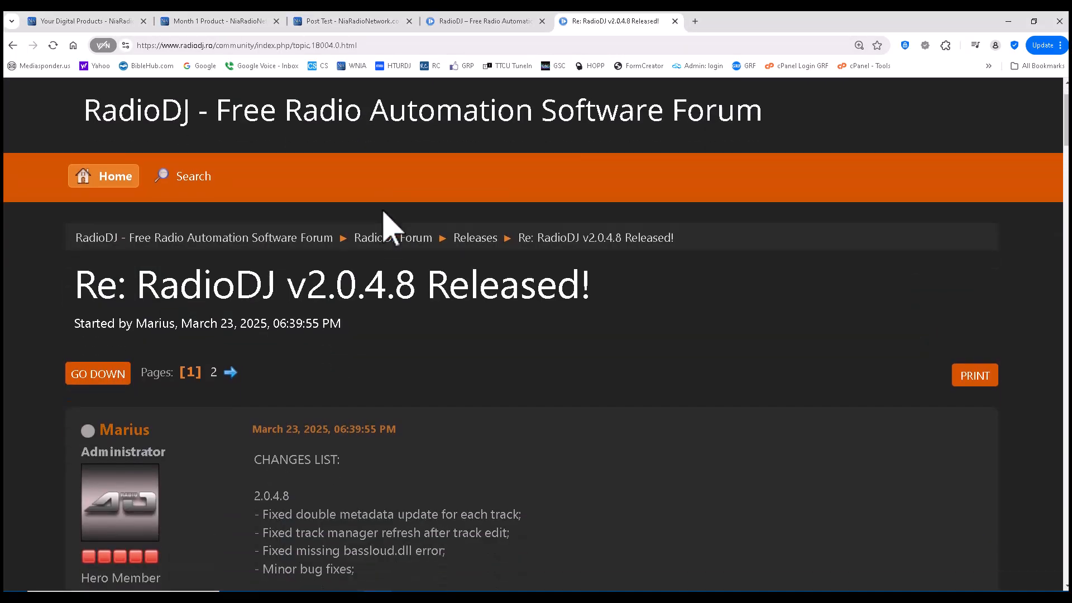
scroll(384, 212, "down", 3)
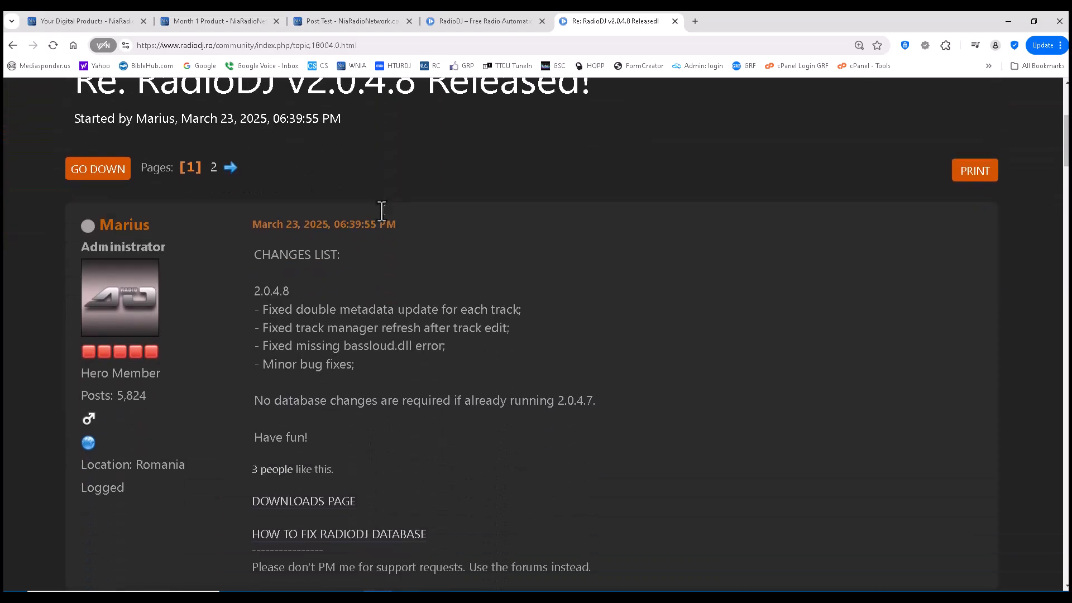
scroll(342, 193, "down", 1)
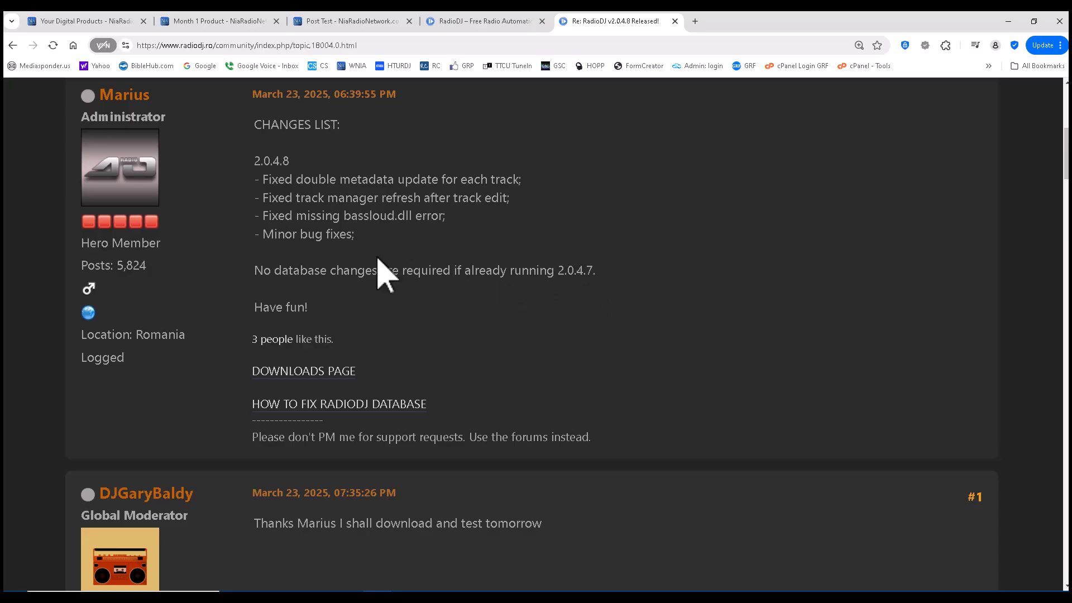
scroll(379, 259, "up", 2)
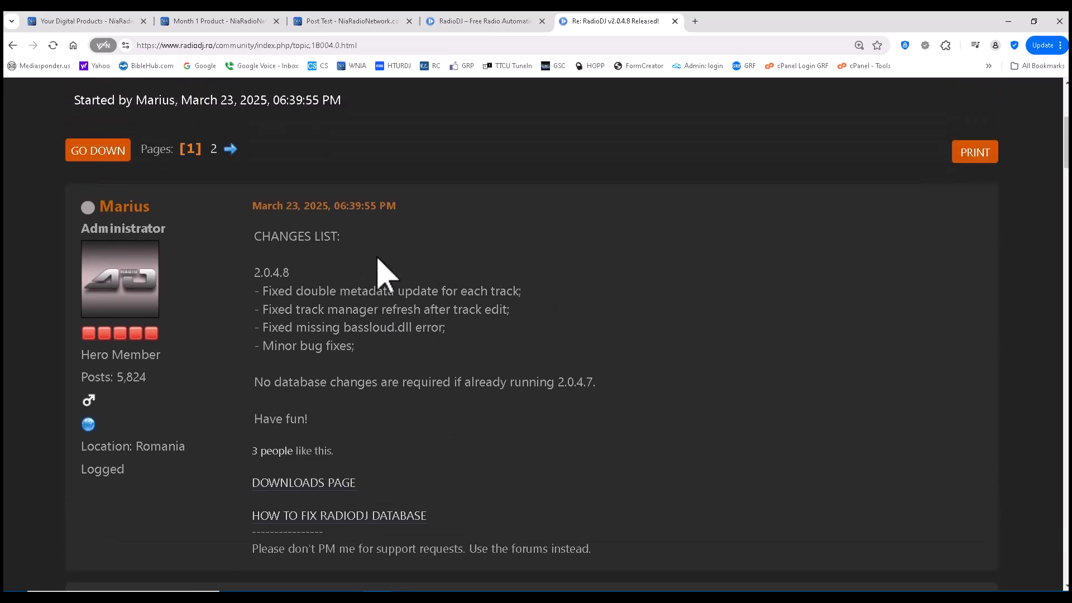
scroll(378, 258, "up", 5)
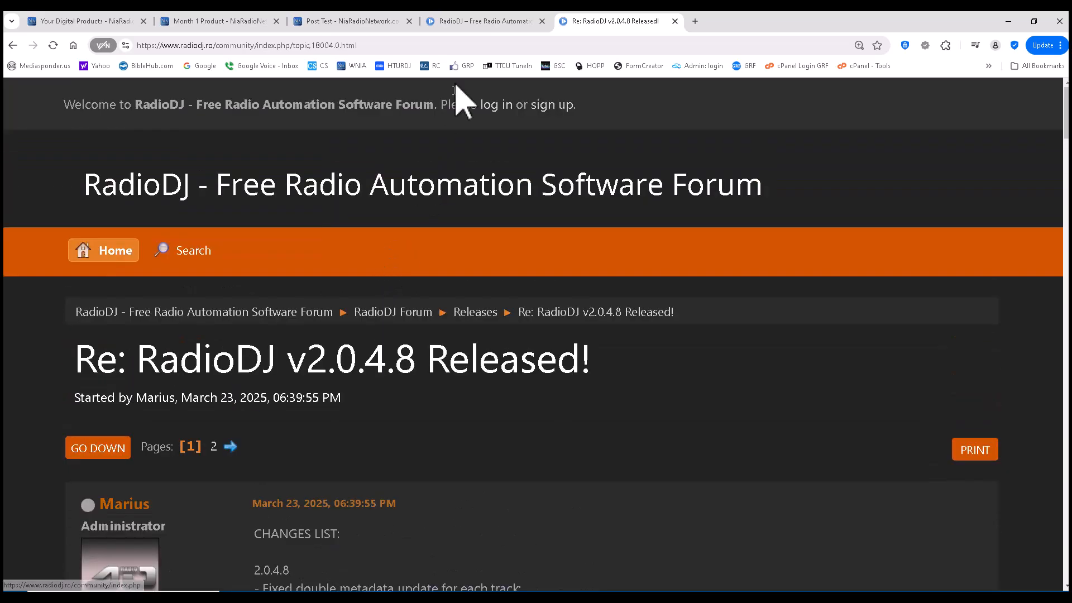
Step: Return to the RadioDJ homepage tab
left_click(484, 21)
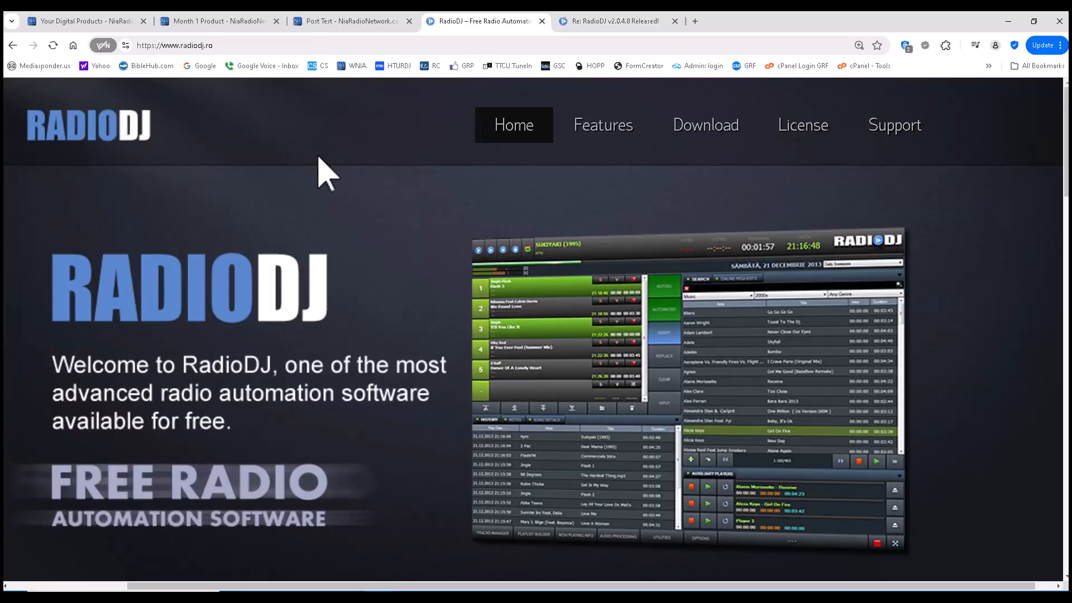
scroll(322, 168, "down", 10)
scroll(323, 167, "up", 10)
Step: Go to the Download page and review the version list, with v2.0.4.8 (8.2 MiB) at the top
left_click(706, 134)
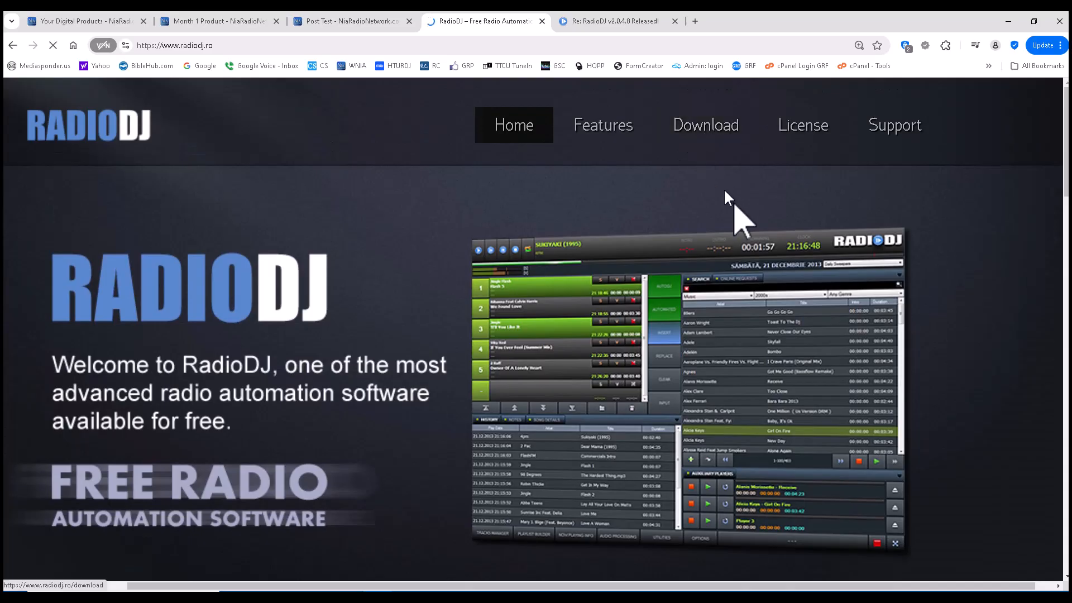
scroll(522, 285, "down", 7)
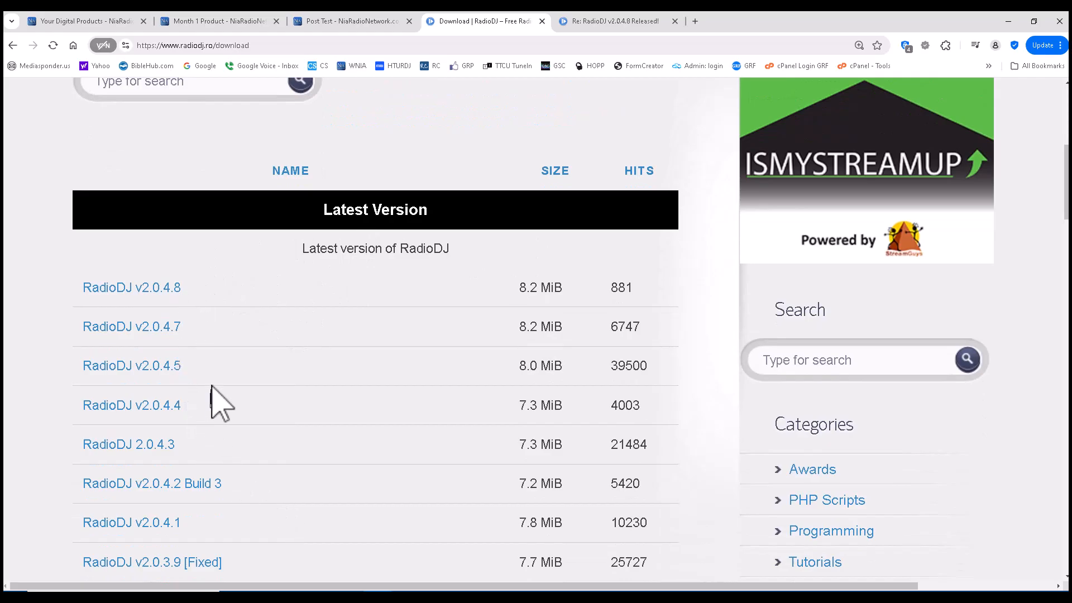
scroll(282, 363, "down", 2)
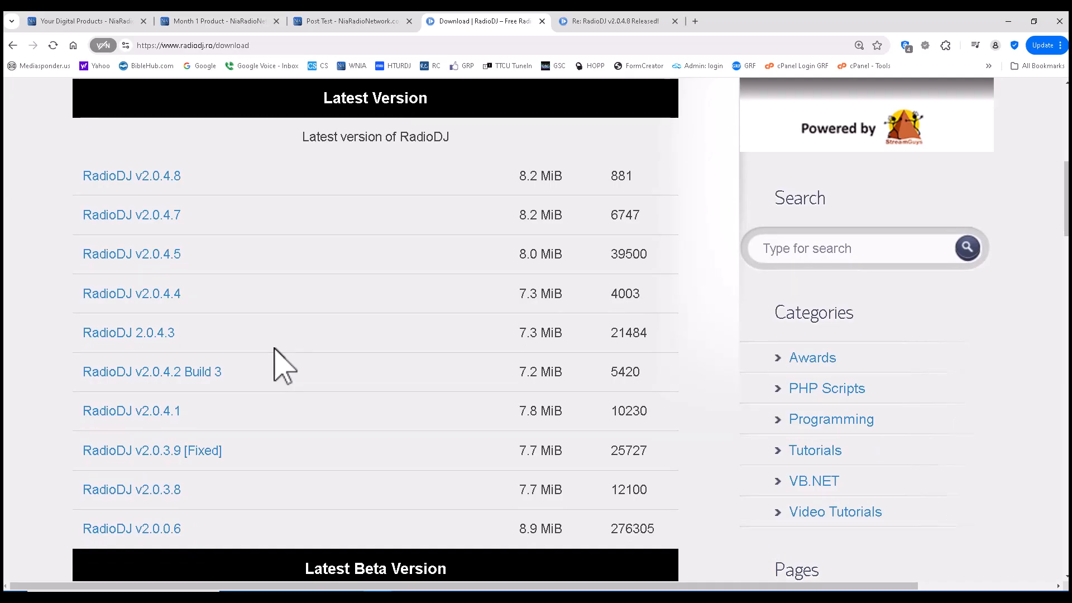
scroll(274, 349, "down", 5)
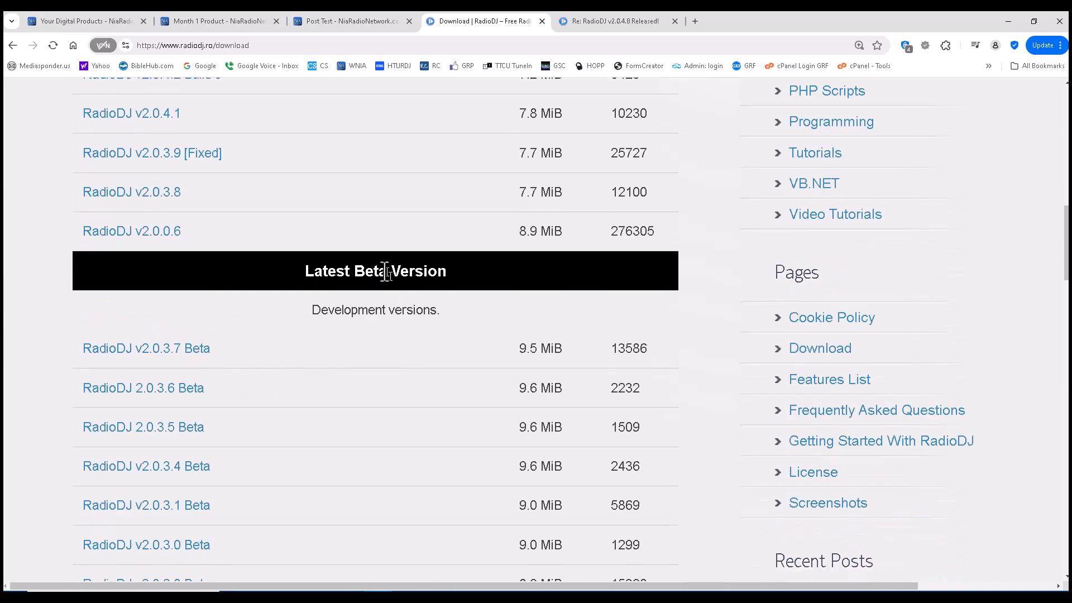
scroll(320, 317, "down", 3)
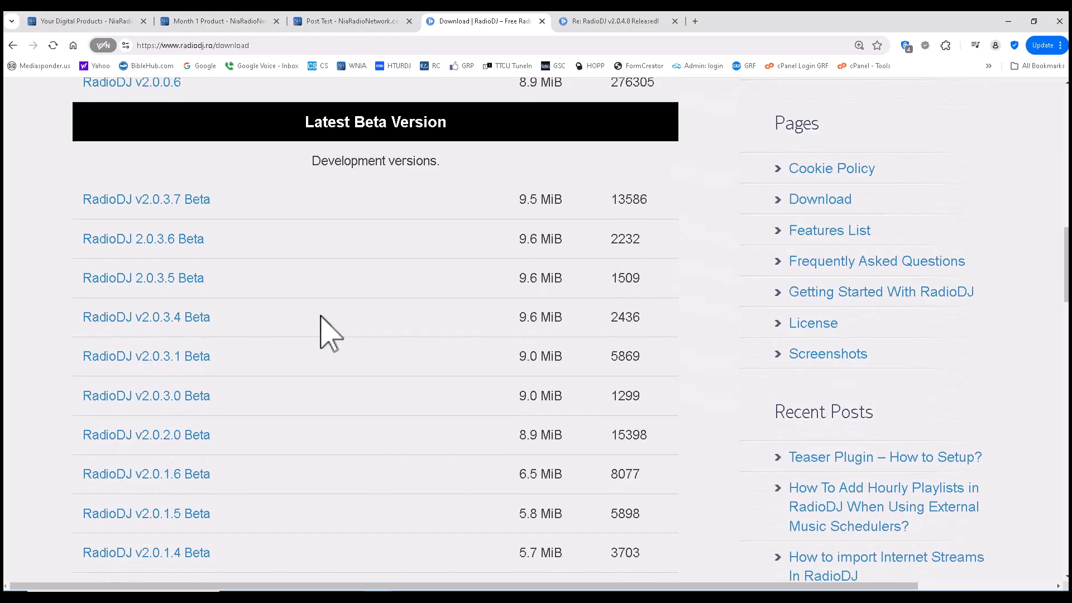
scroll(321, 316, "down", 1)
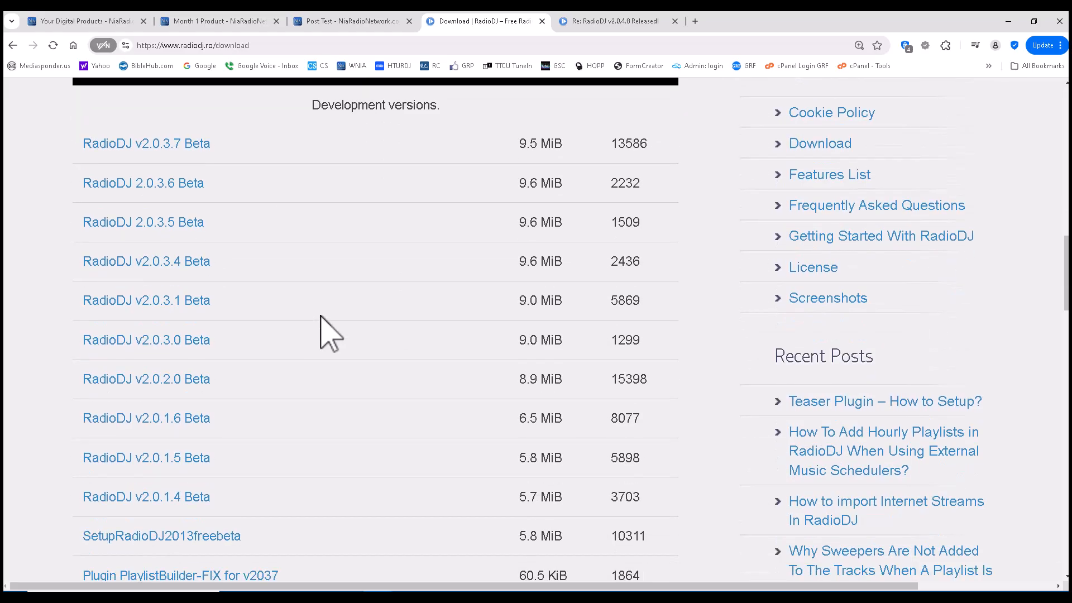
scroll(320, 316, "up", 1)
scroll(320, 316, "up", 15)
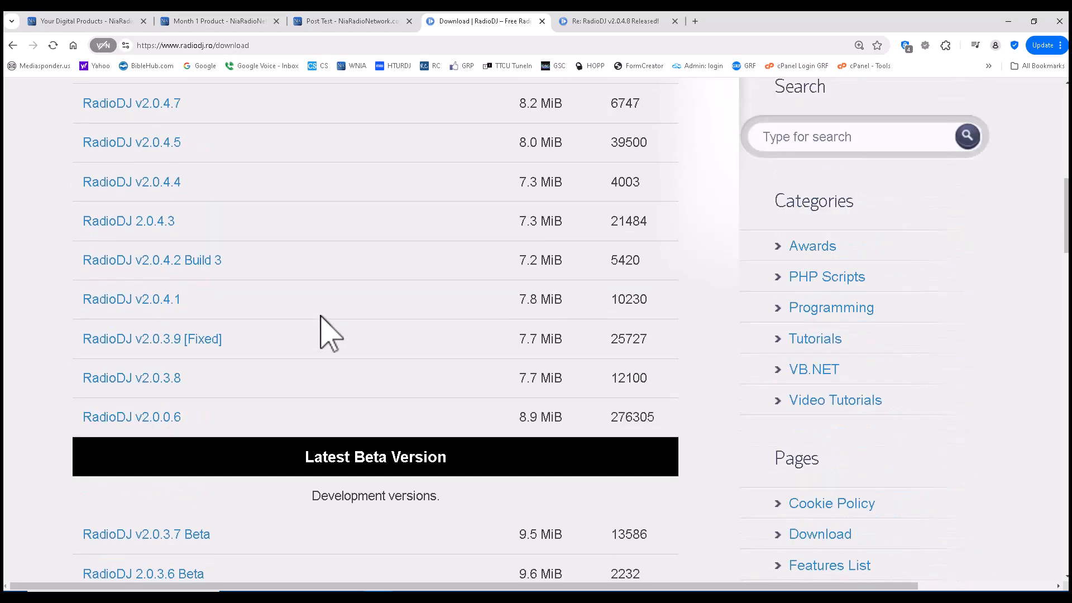
scroll(321, 316, "down", 6)
scroll(321, 316, "down", 1)
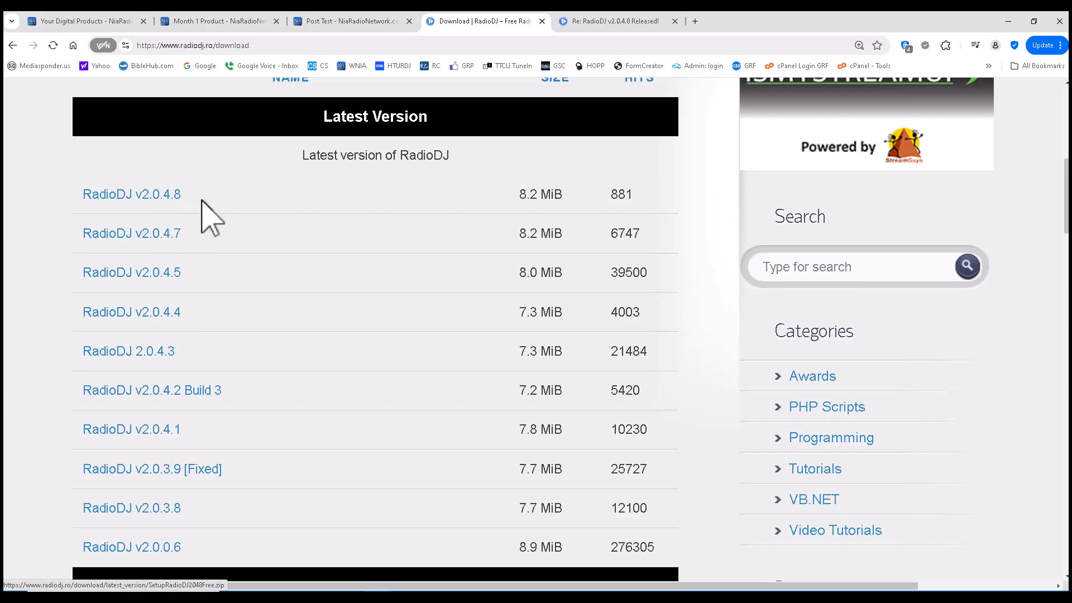
Step: Extract SetupRadioDJ2048Free.zip to the suggested folder in E:\RADIODJ\New folder (2)
left_click(1008, 22)
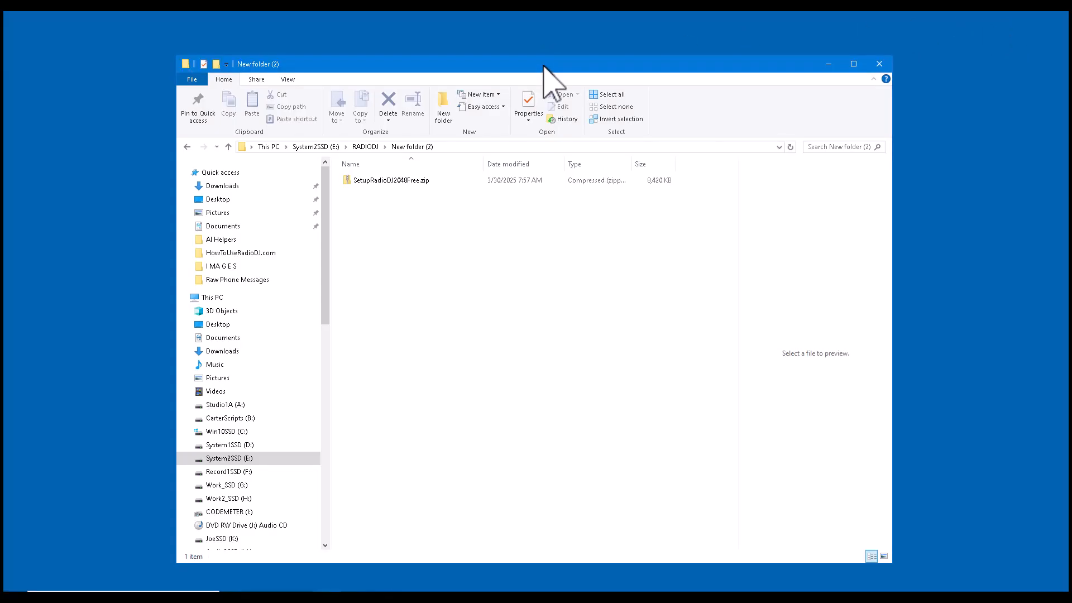
left_click_drag(543, 66, 542, 56)
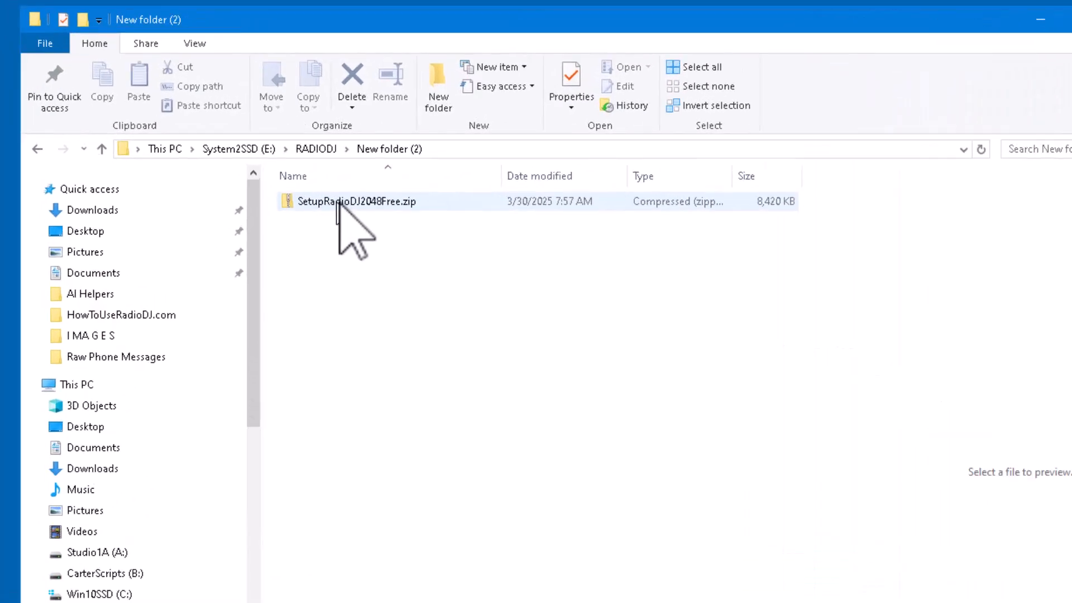
left_click(331, 202)
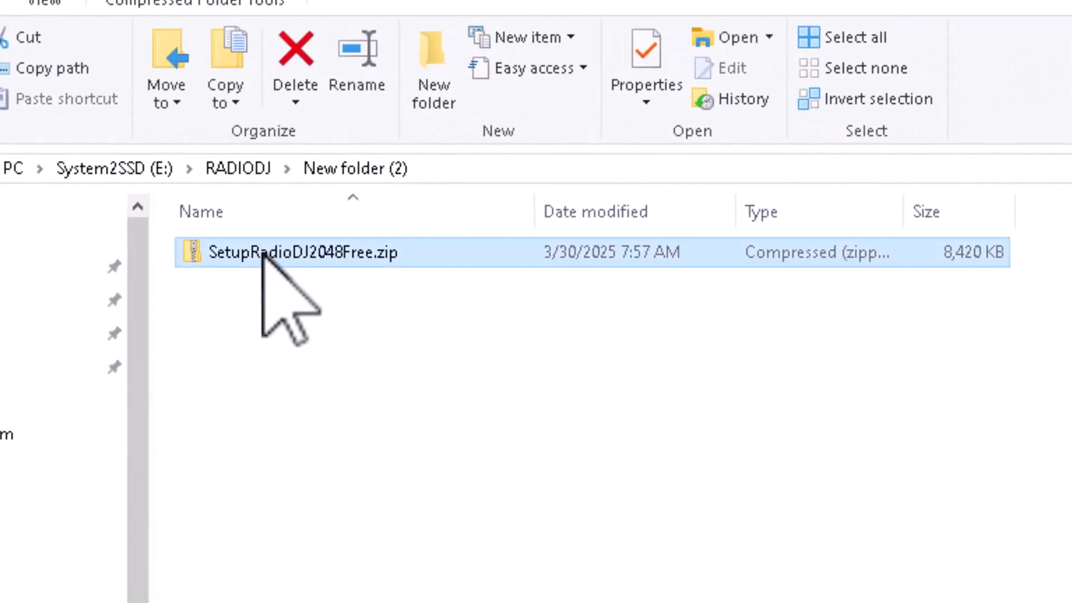
right_click(262, 252)
left_click(353, 436)
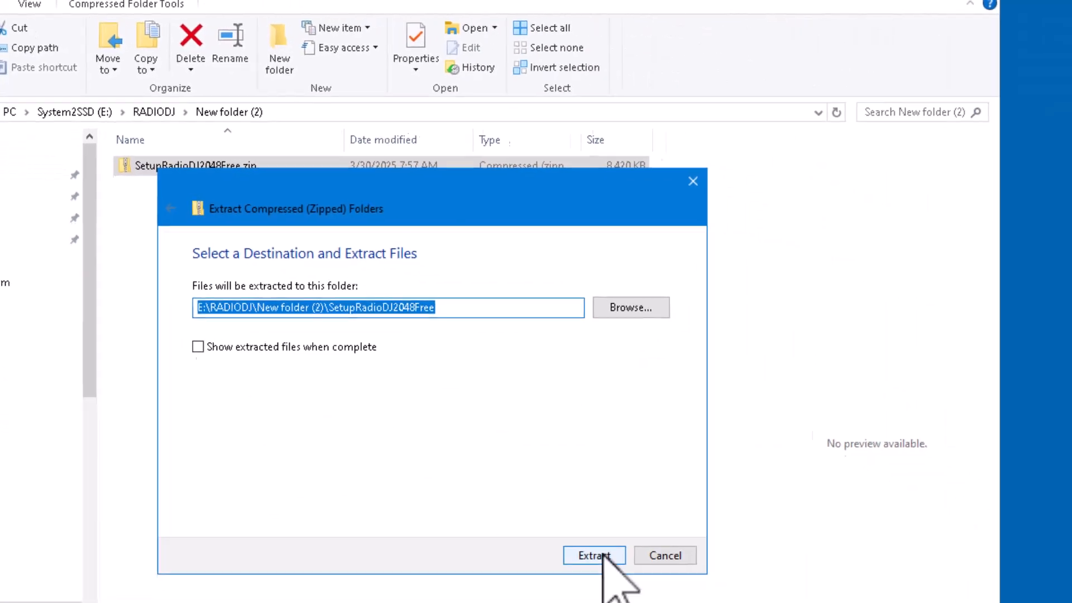
left_click(600, 555)
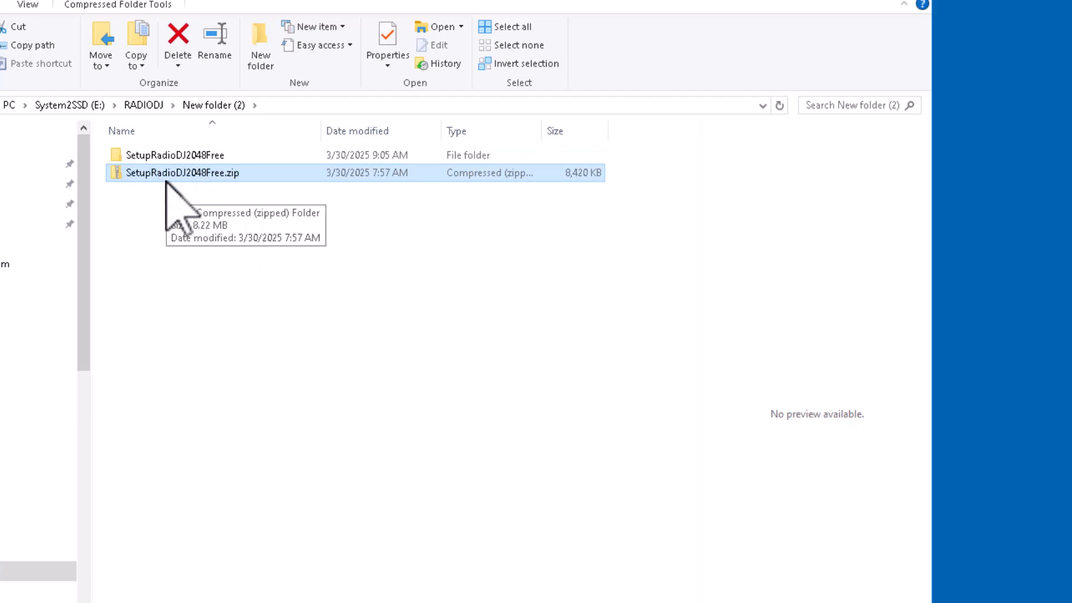
Step: Open the SetupRadioDJ2048Free folder and run SetupRadioDJ2048Free.exe as administrator
double_click(152, 159)
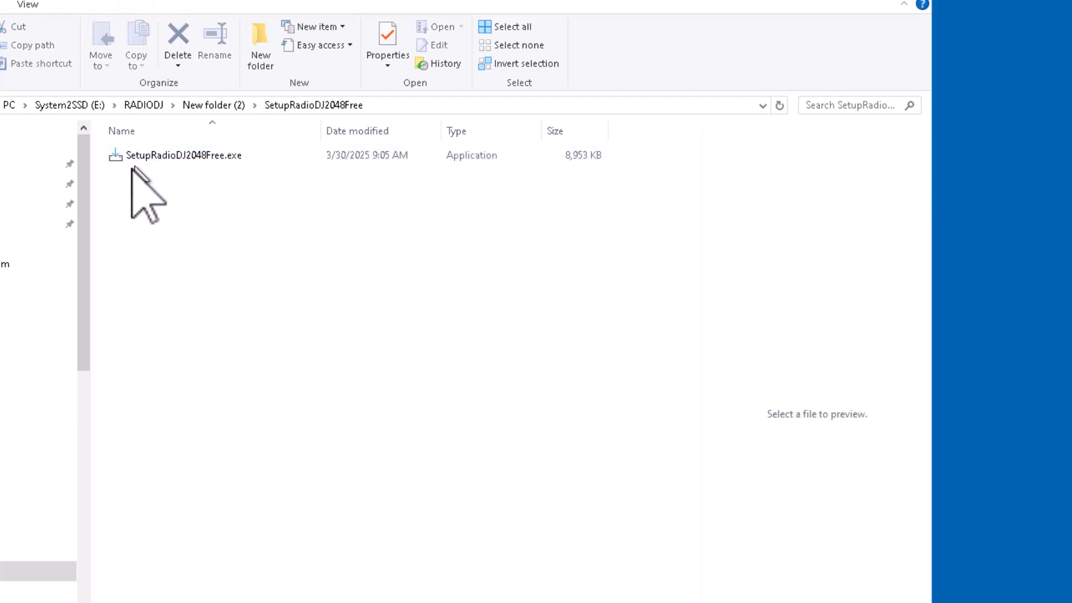
left_click(184, 157)
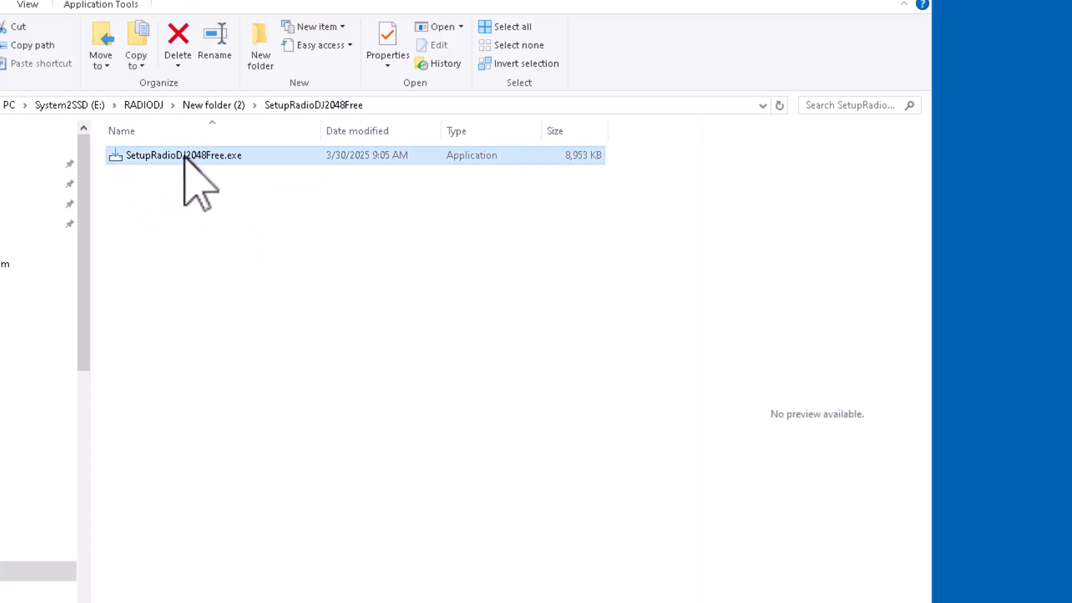
right_click(184, 157)
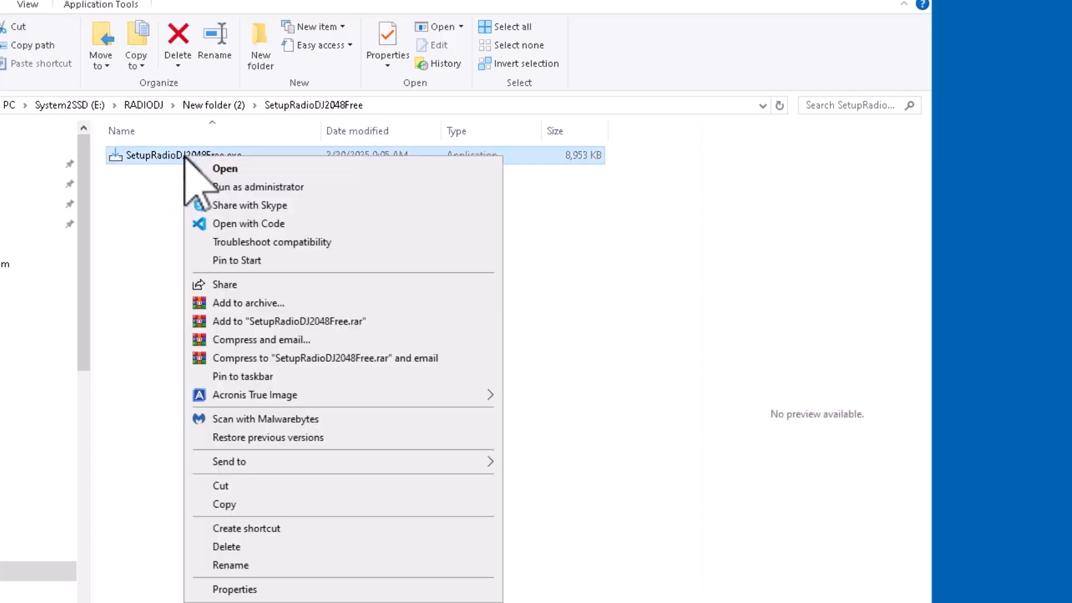
left_click(282, 188)
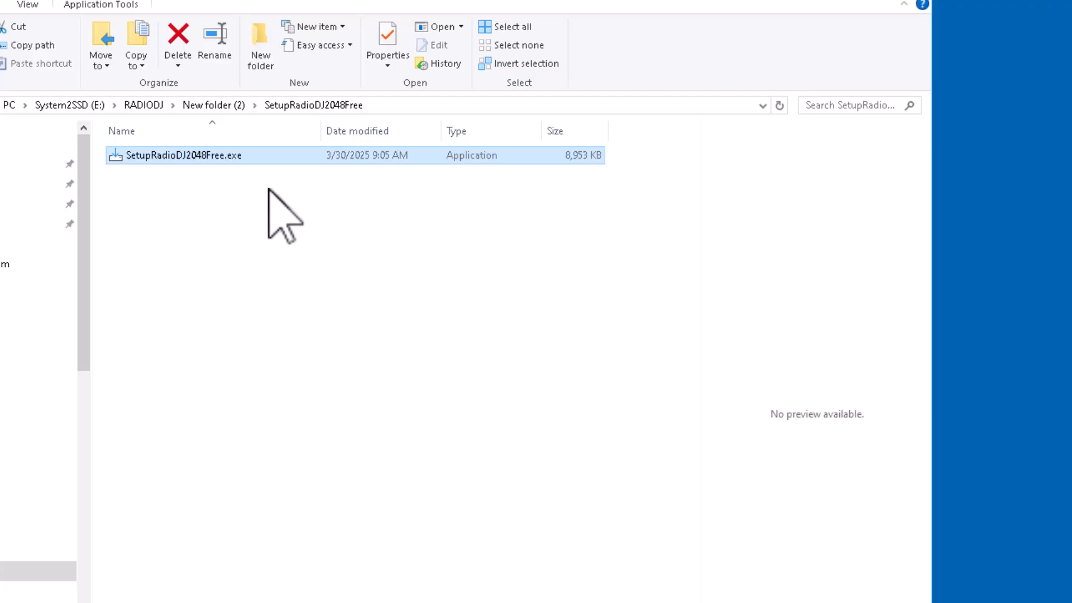
double_click(129, 152)
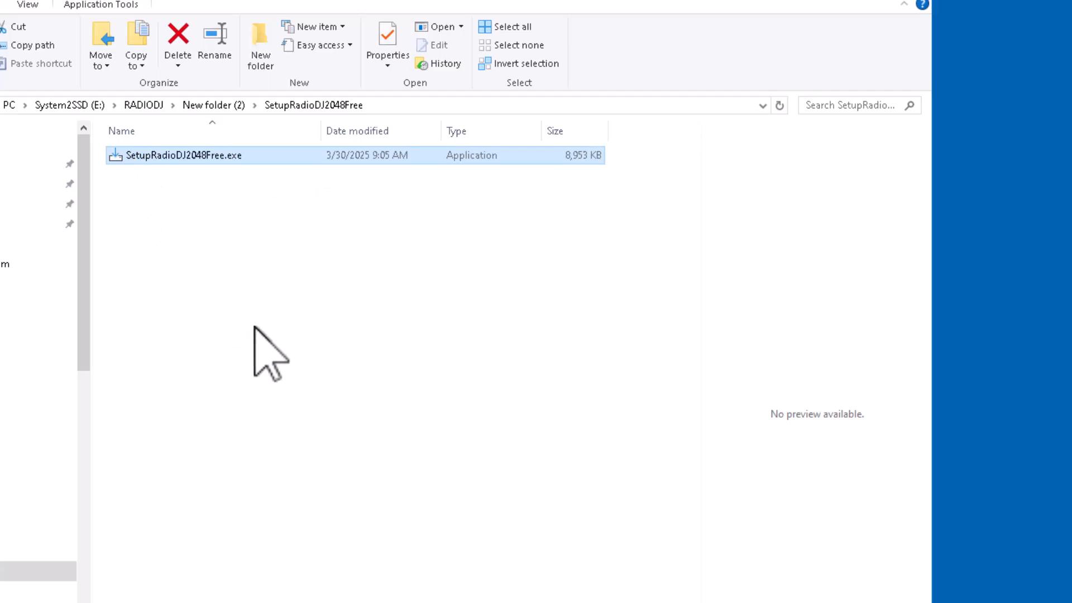
Step: Troubleshoot the installer's compatibility and apply the recommended settings
right_click(146, 158)
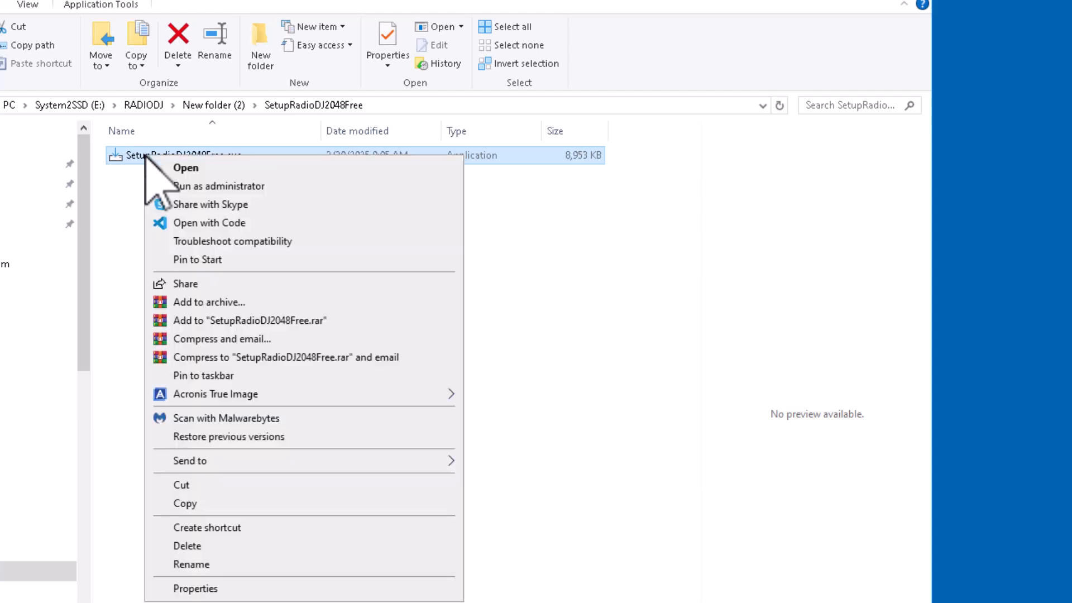
left_click(254, 240)
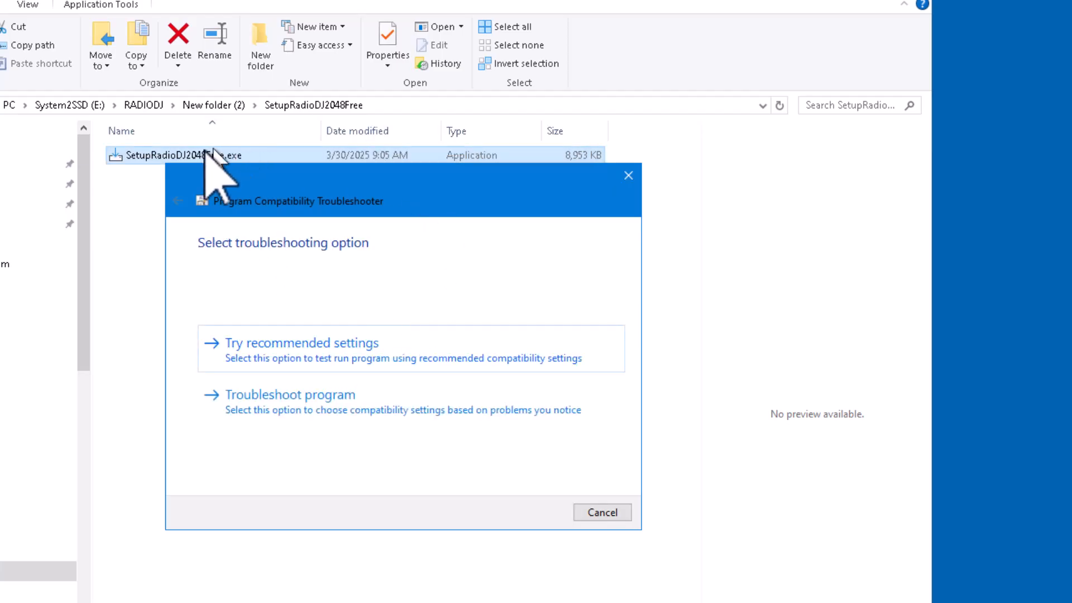
left_click(302, 347)
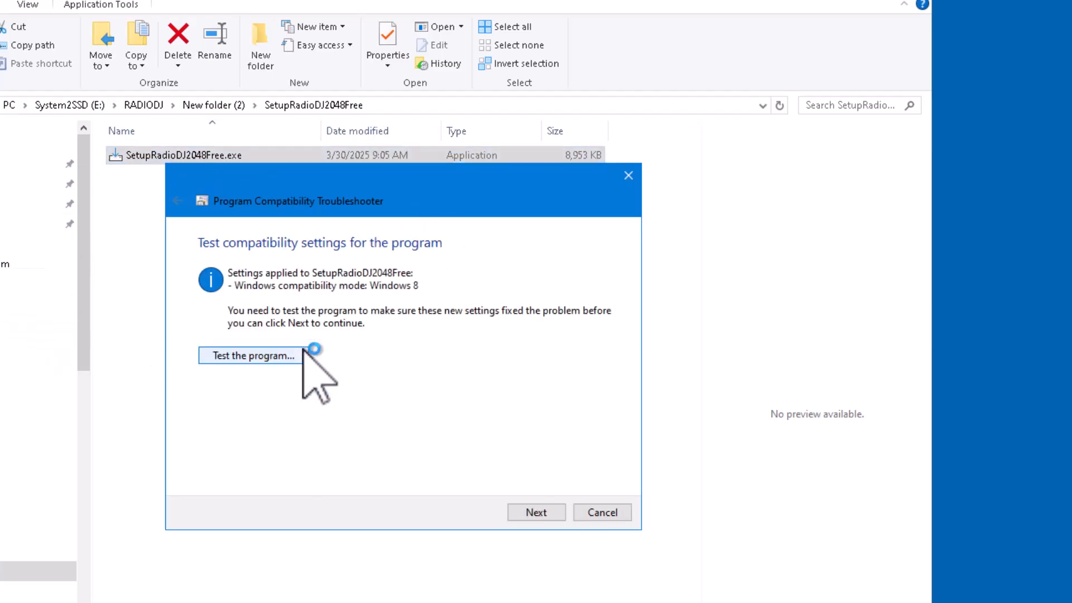
Step: Test-run the installer with those settings, allowing the unverified publisher and confirming the RadioDJ install
left_click(257, 358)
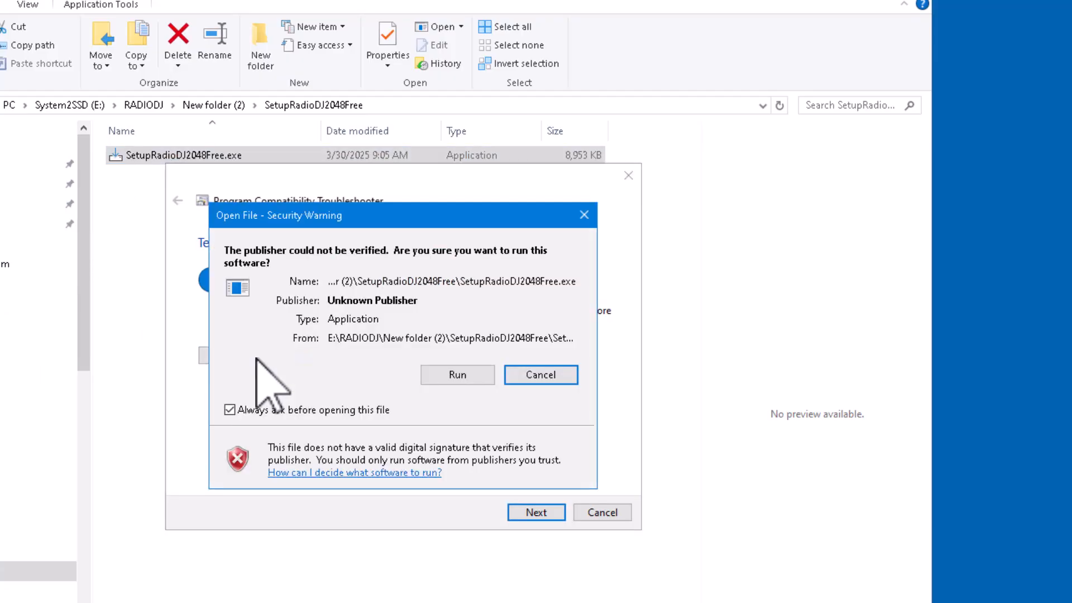
left_click(467, 376)
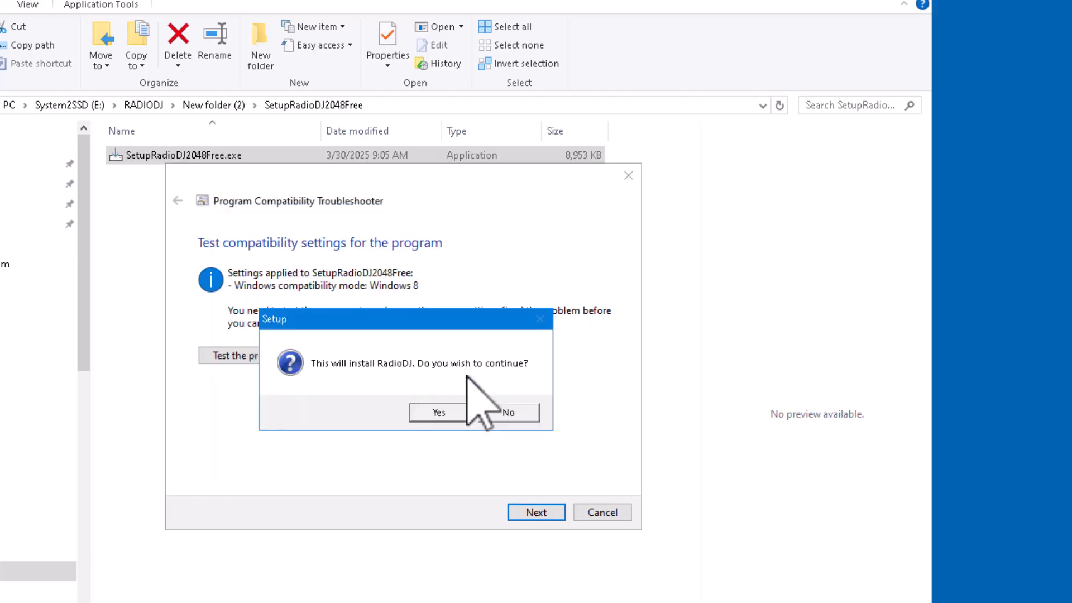
left_click(439, 412)
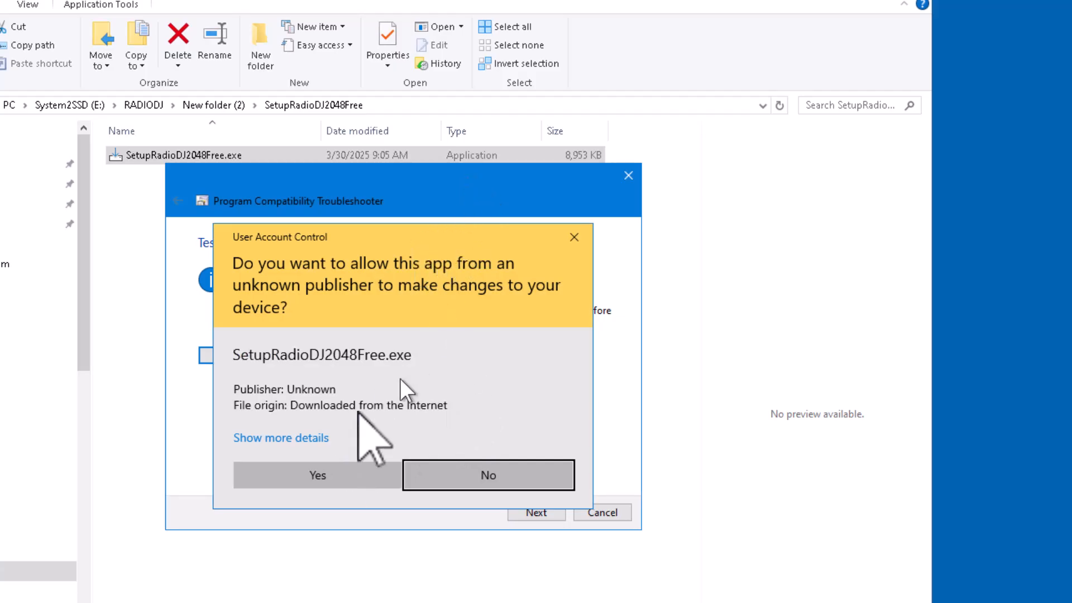
left_click(342, 478)
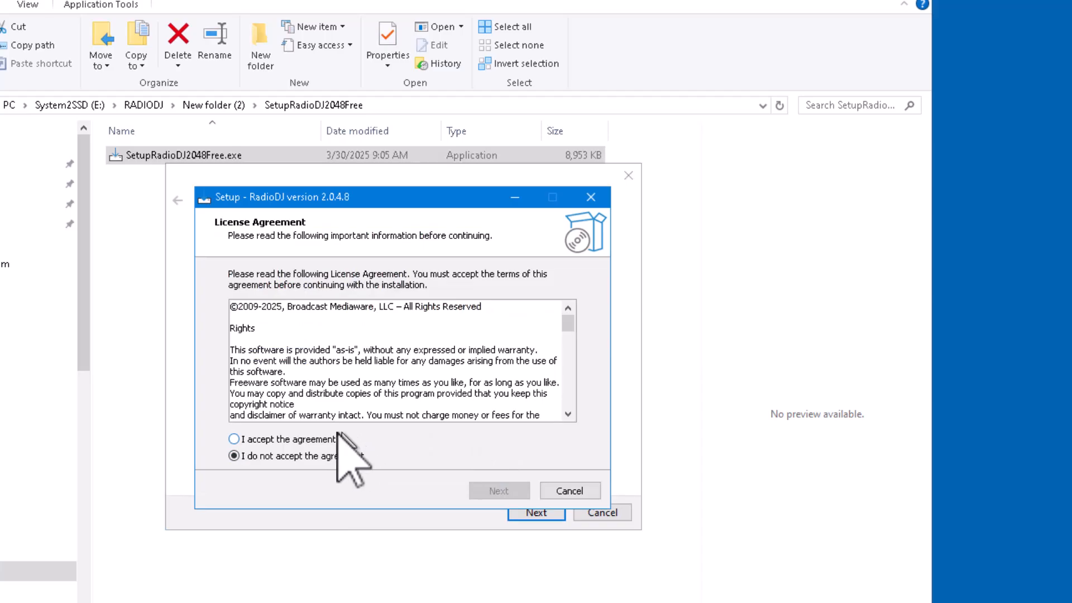
Step: Accept the license and continue past the changes list to the Select Destination Location page
left_click(294, 440)
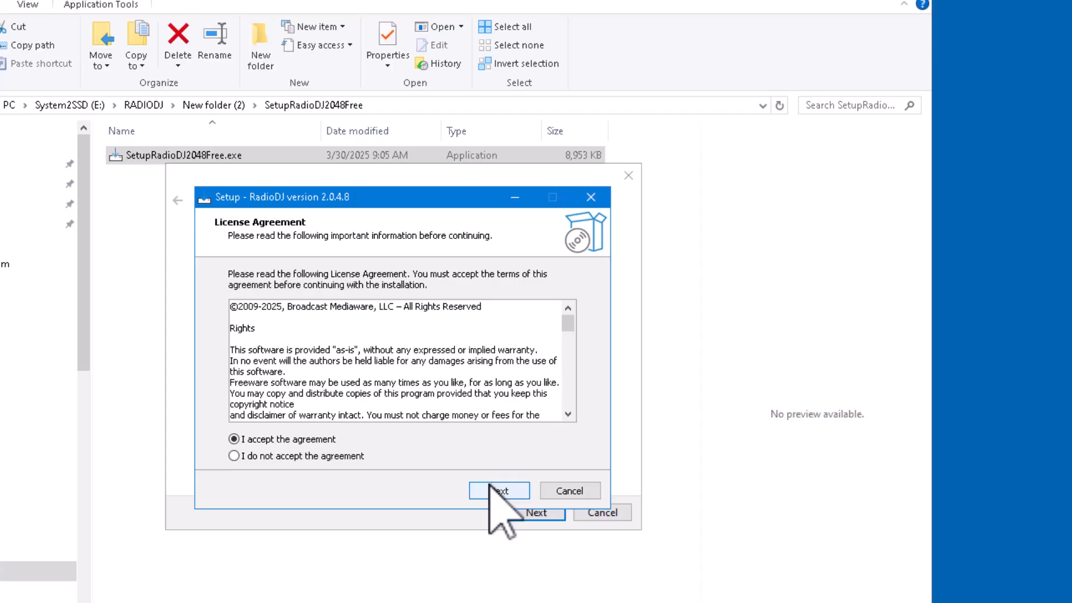
left_click(491, 493)
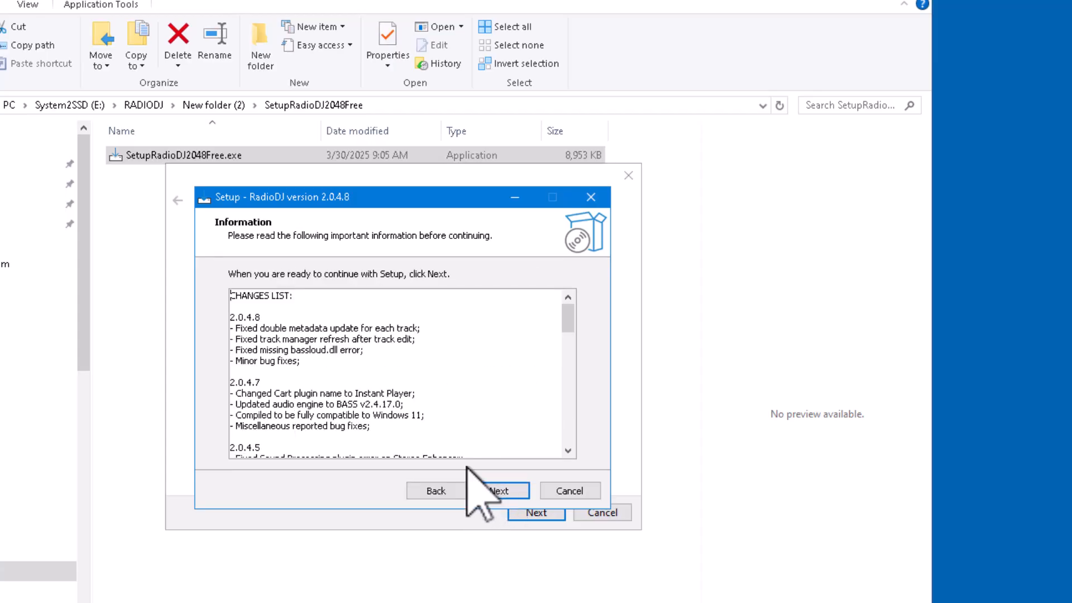
left_click(494, 492)
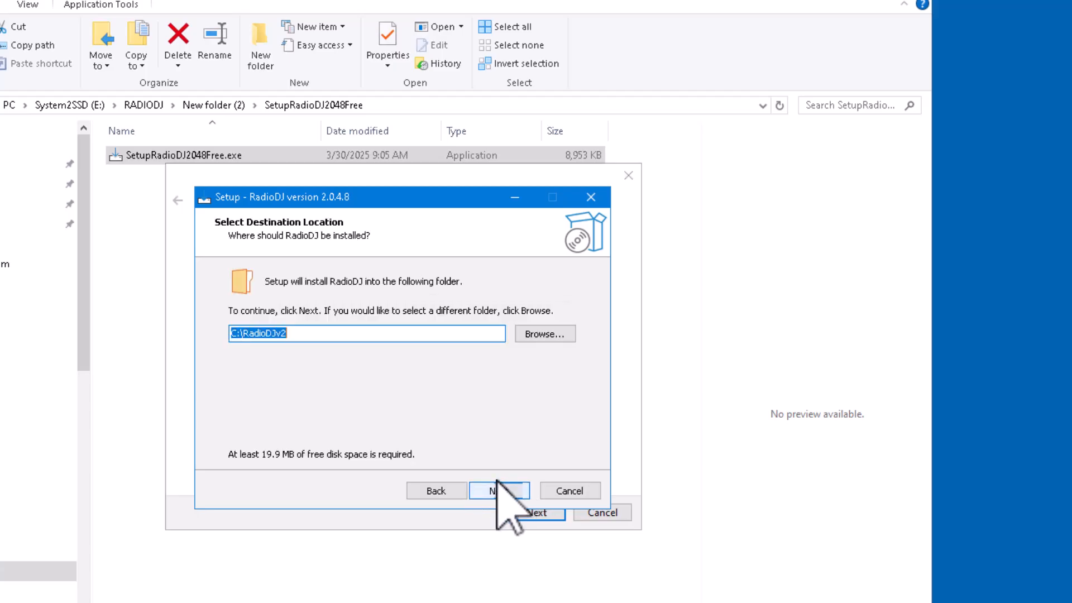
left_click(438, 339)
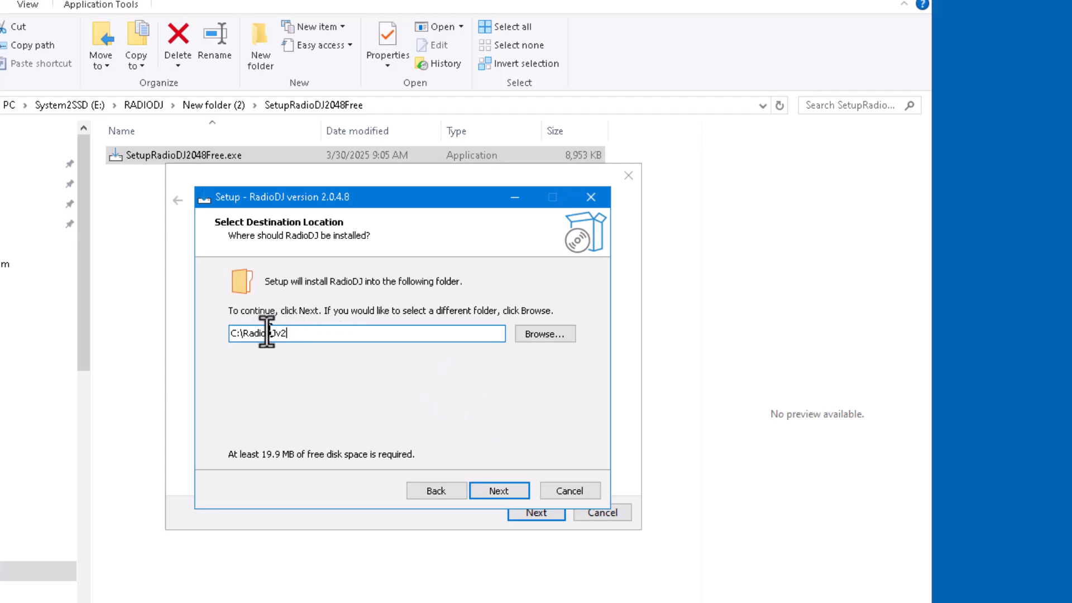
Step: Browse to System2SSD (E:)\RADIODJ and append 048 so the path reads E:\RADIODJ\RadioDJv2048
left_click(546, 334)
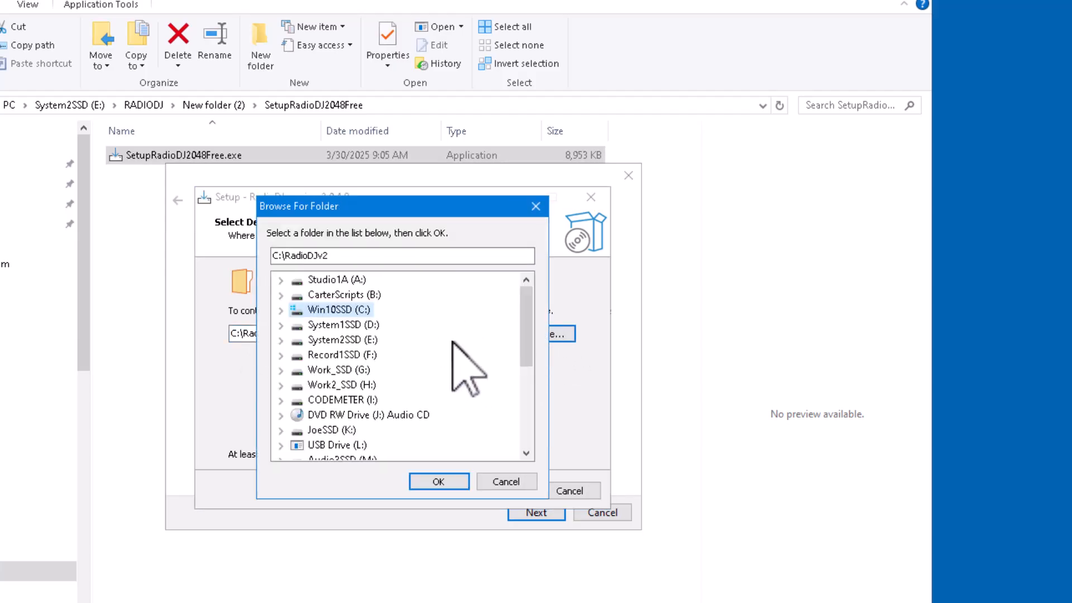
left_click(348, 340)
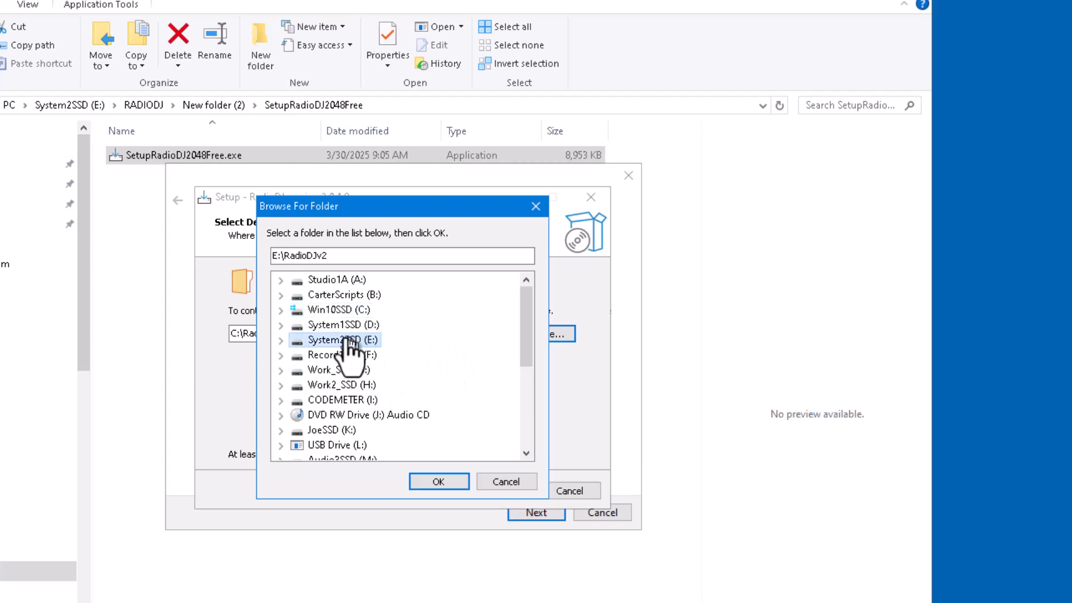
left_click(281, 340)
scroll(467, 383, "down", 3)
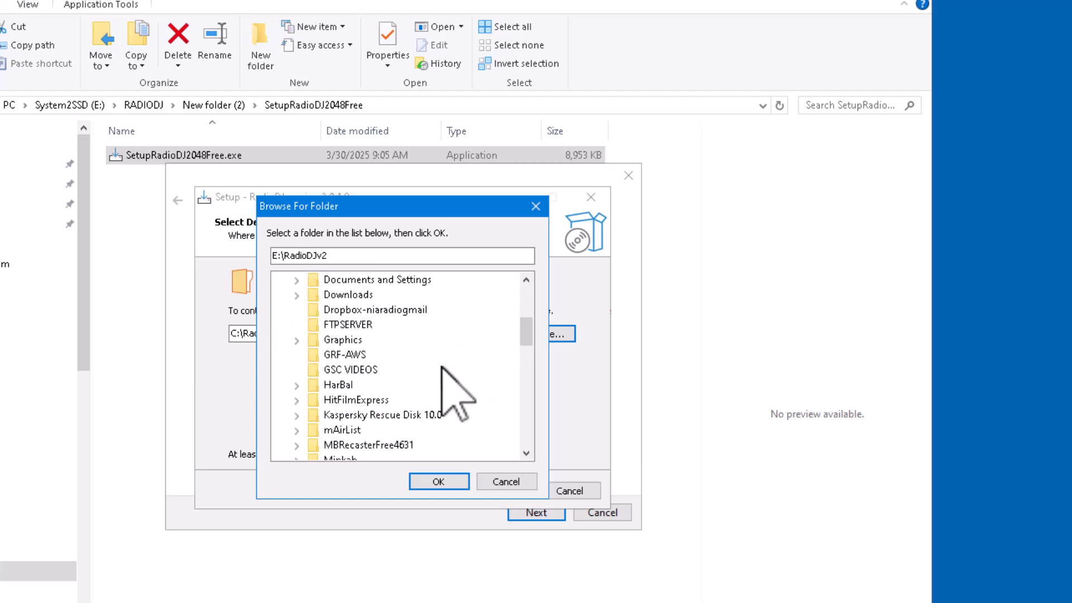
scroll(373, 430, "down", 5)
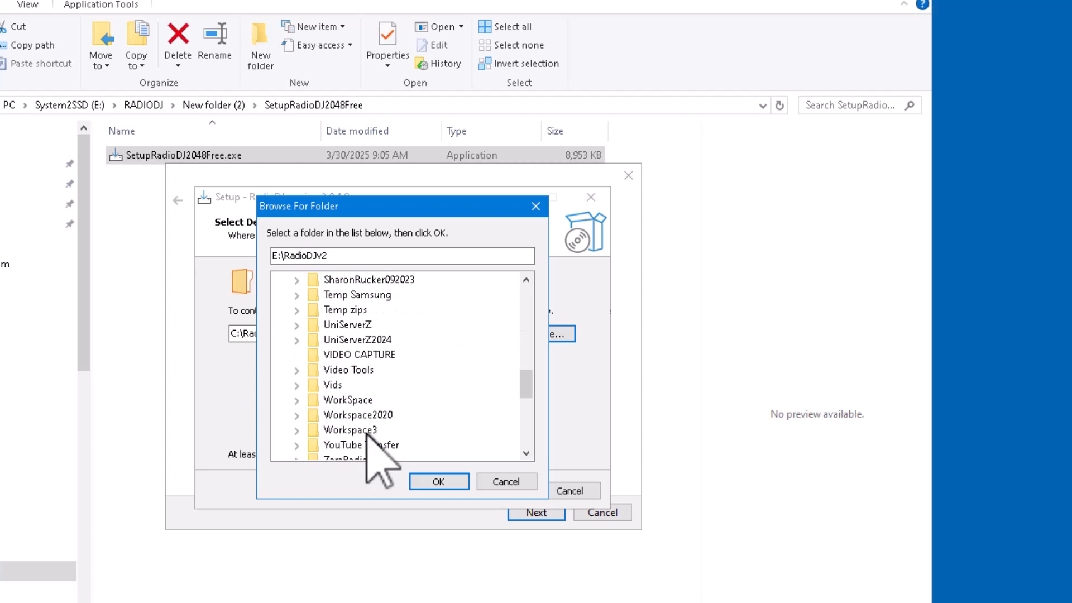
scroll(367, 430, "down", 2)
scroll(366, 430, "up", 2)
scroll(372, 416, "up", 2)
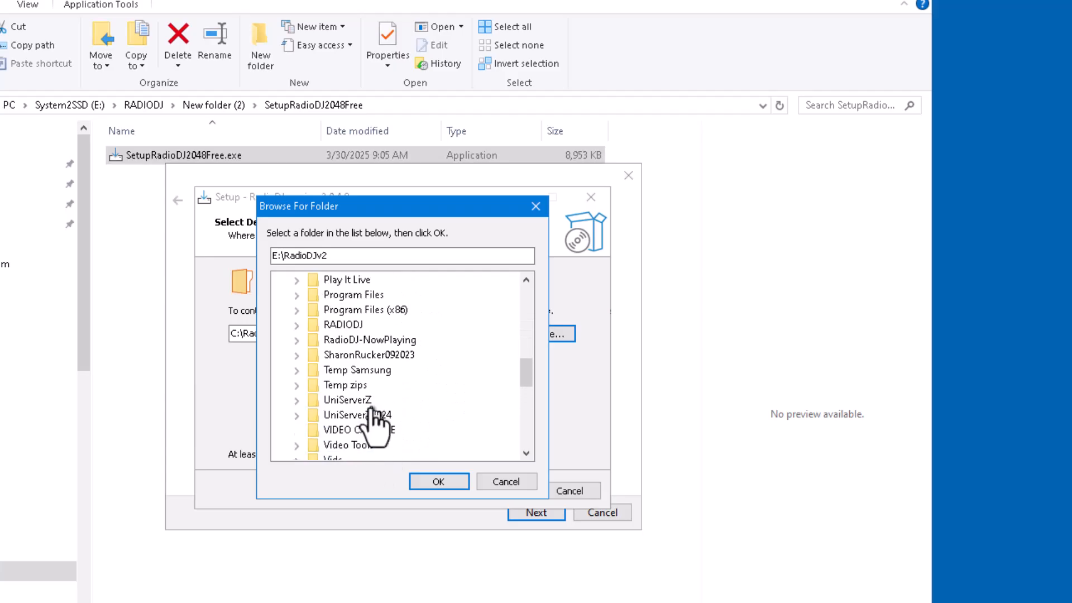
scroll(373, 413, "up", 1)
left_click(354, 372)
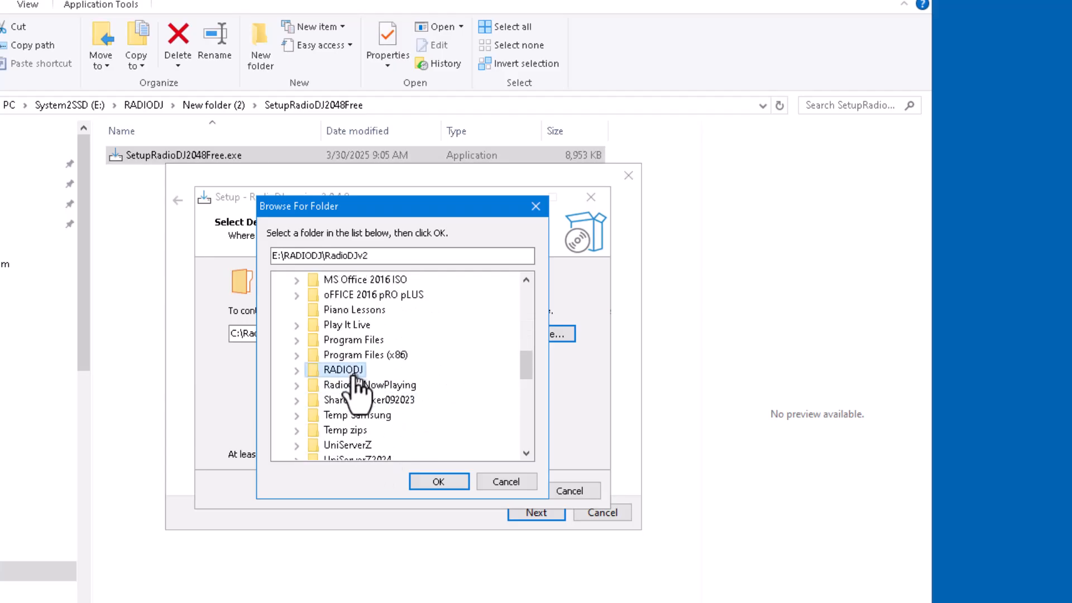
left_click(435, 480)
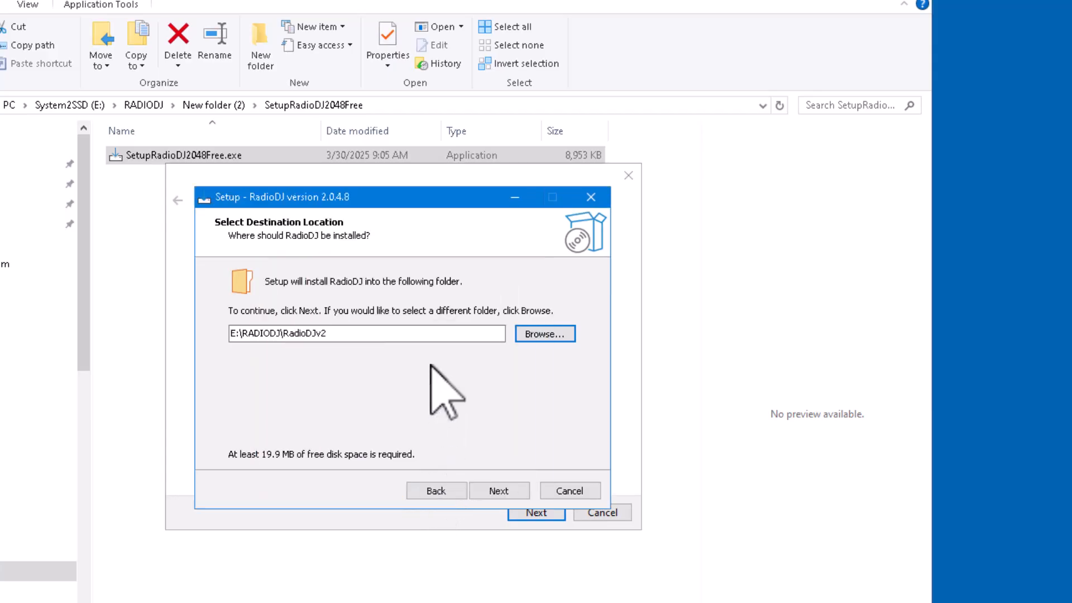
left_click(348, 335)
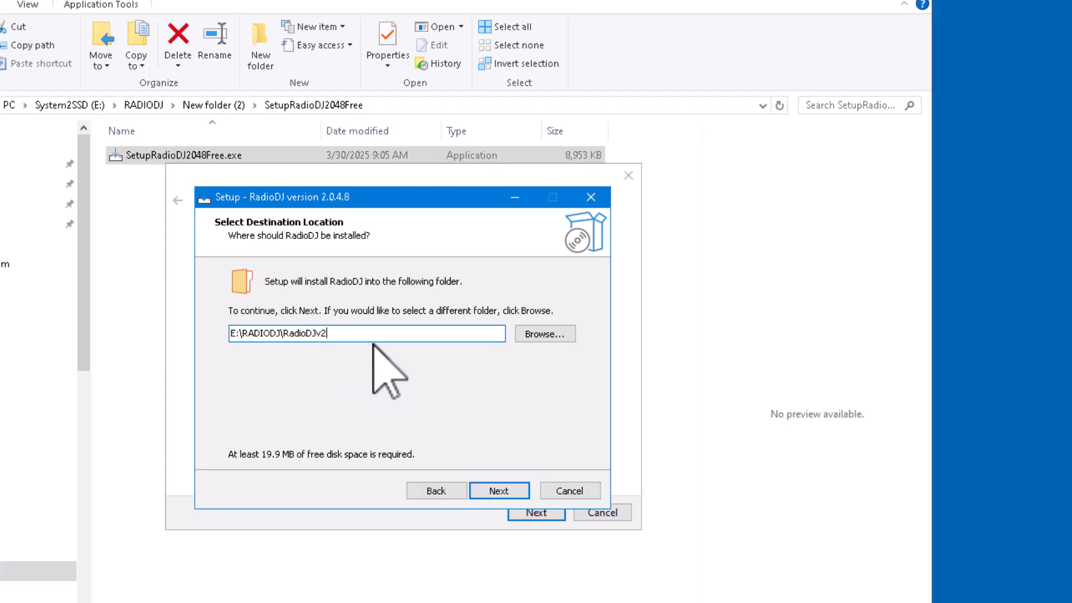
type("048")
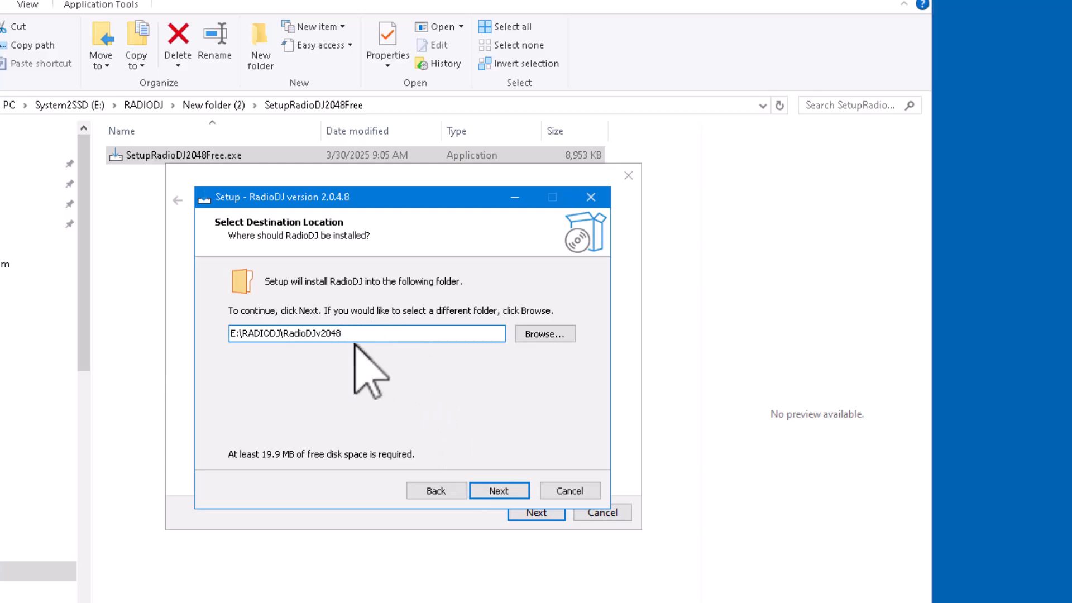
Step: Confirm creating the new RadioDJv2048 folder and start the installation
left_click(499, 491)
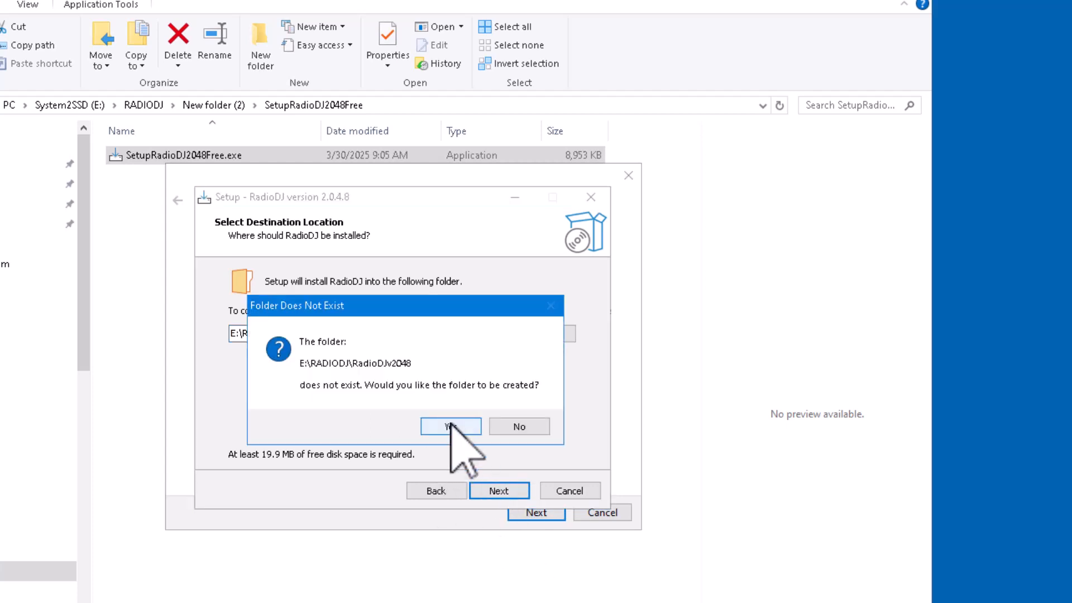
left_click(450, 426)
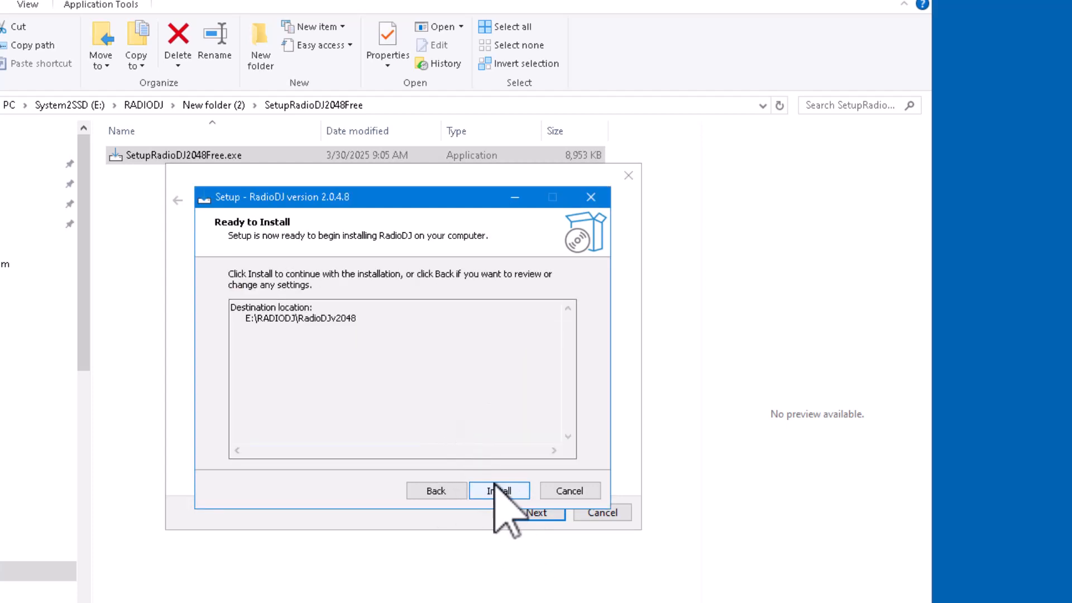
left_click(494, 486)
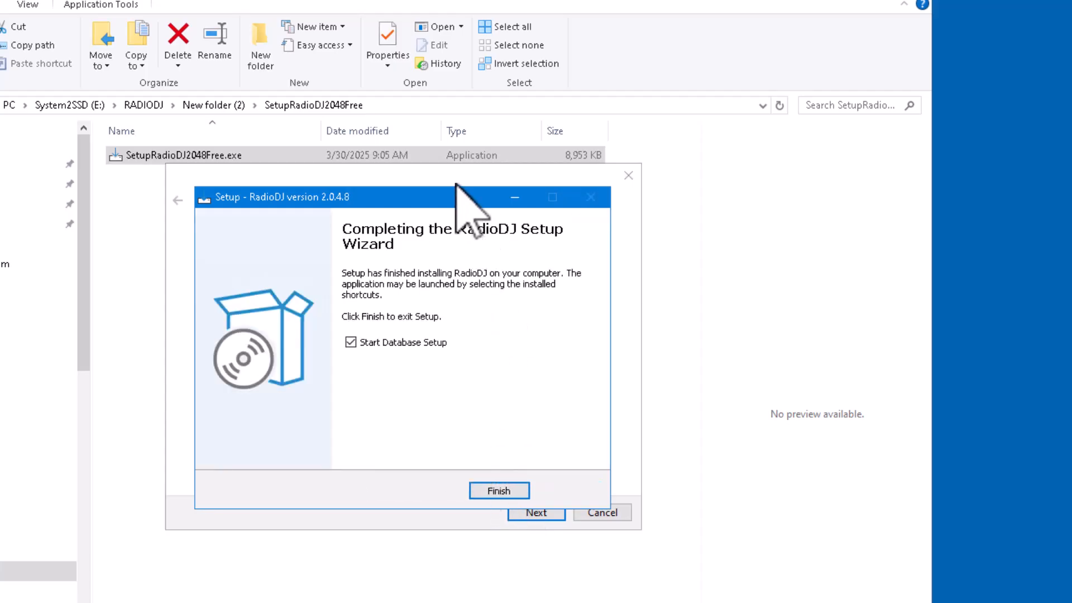
Step: Save the Windows 8 compatibility settings for the installer and close the troubleshooter
left_click_drag(447, 199, 666, 288)
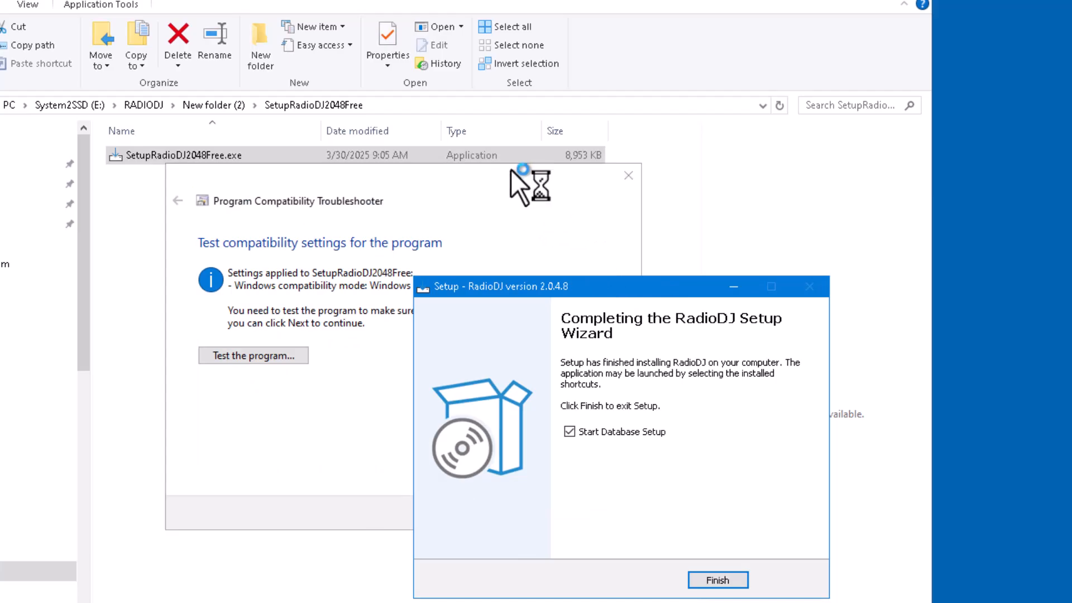
left_click(529, 186)
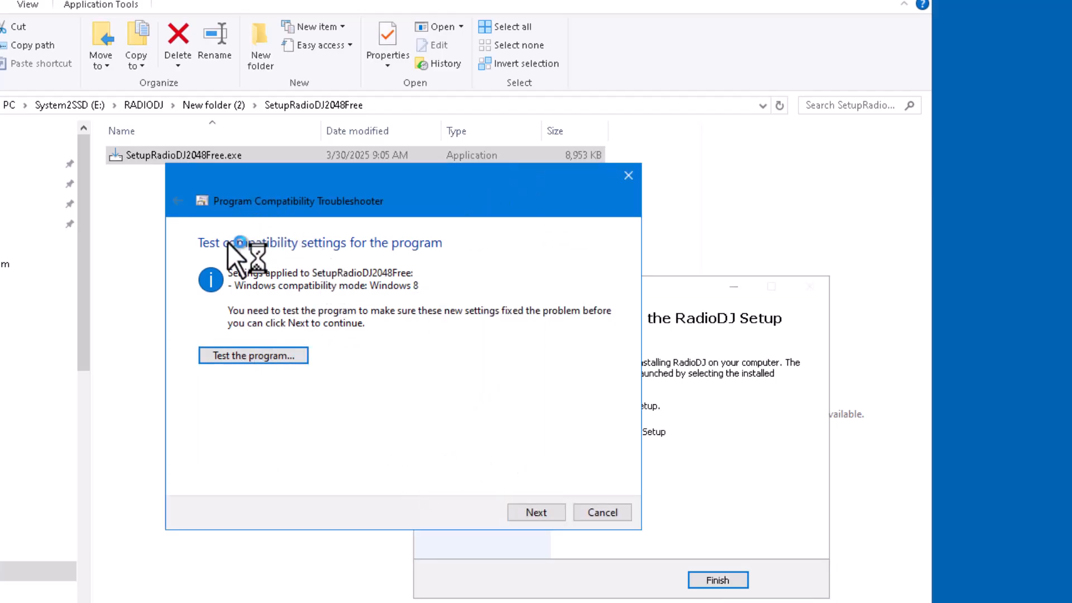
left_click(537, 513)
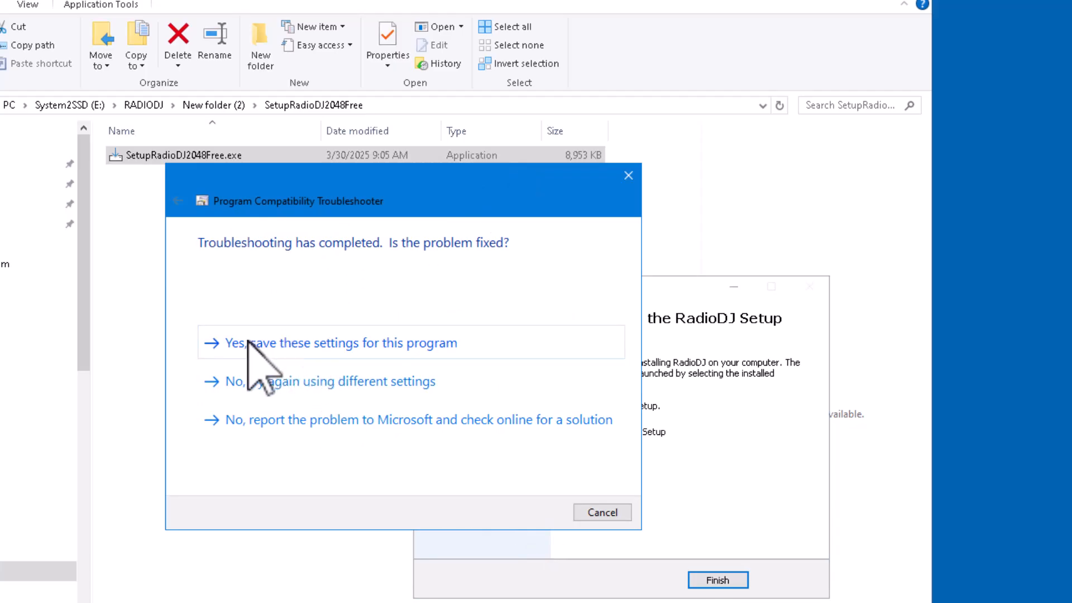
left_click(404, 355)
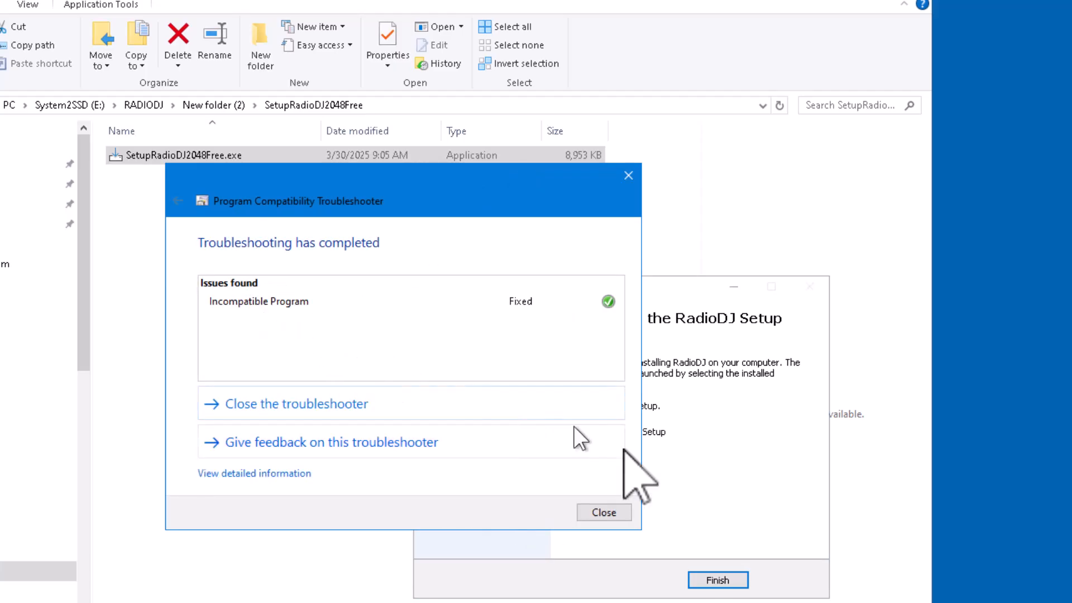
left_click(606, 514)
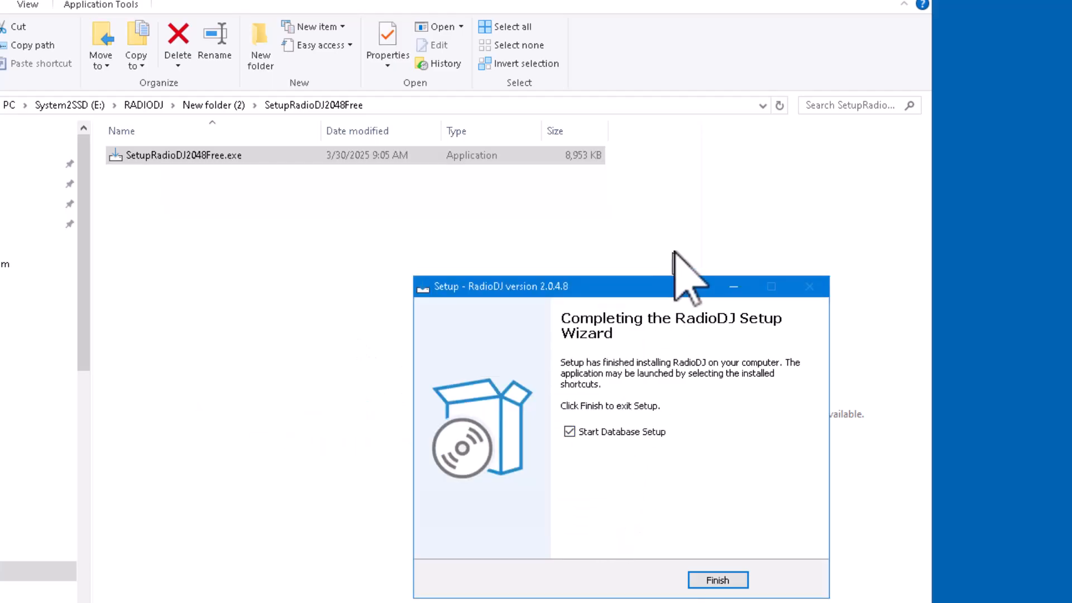
left_click_drag(663, 285, 540, 93)
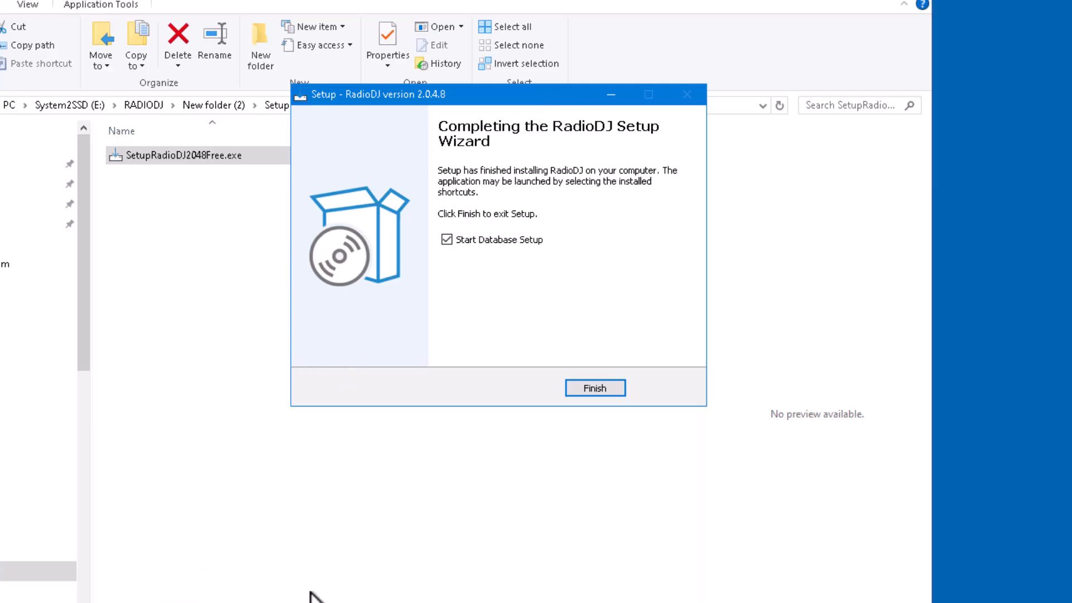
Step: Finish Setup to launch Database Setup, replace the MySQL password, and check the connection
left_click(588, 389)
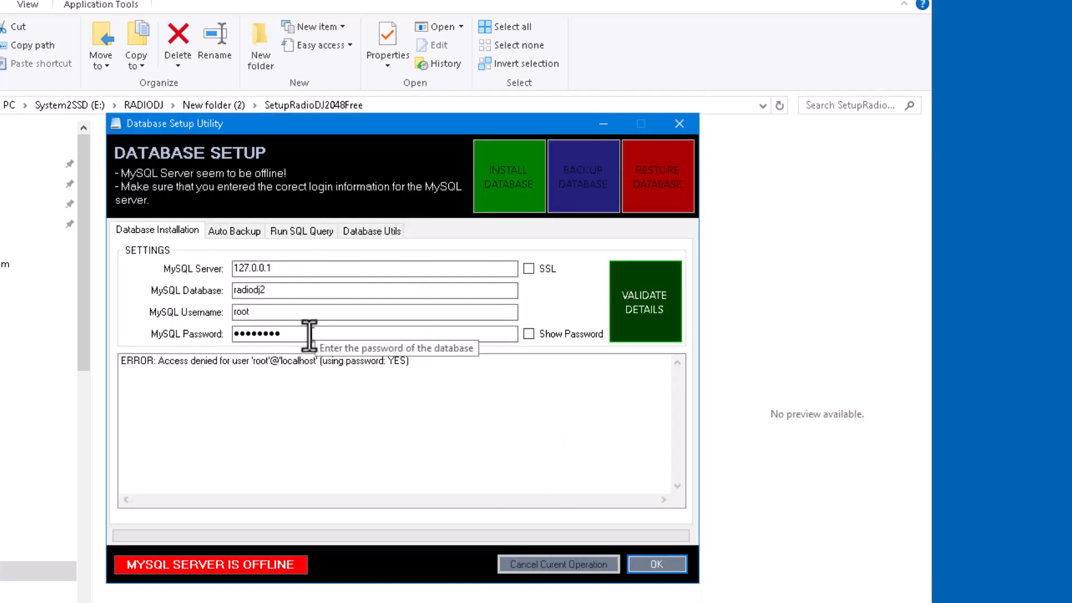
left_click_drag(301, 334, 116, 296)
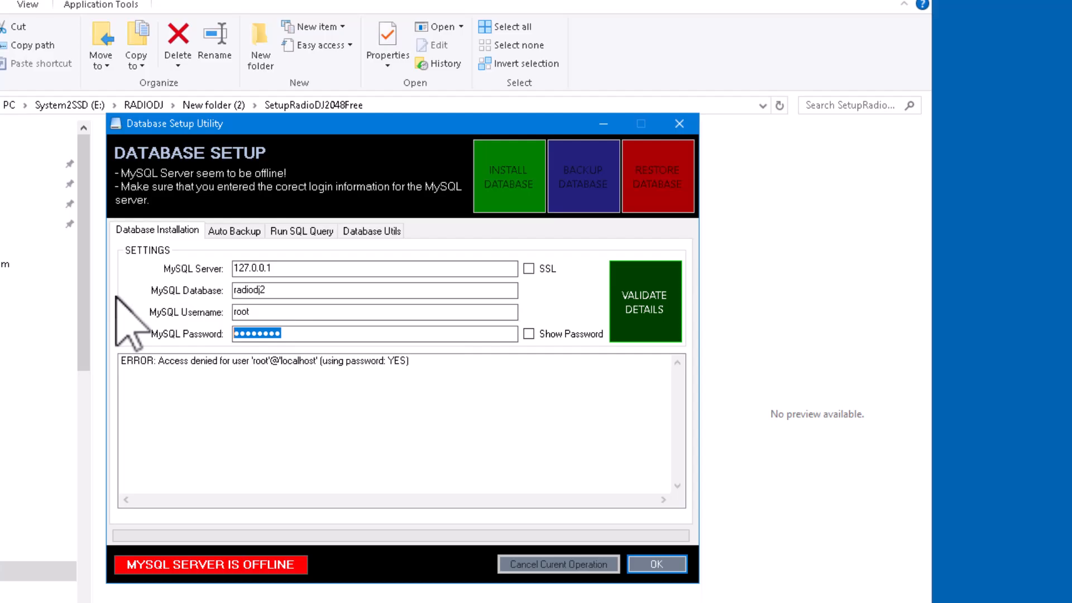
type("r")
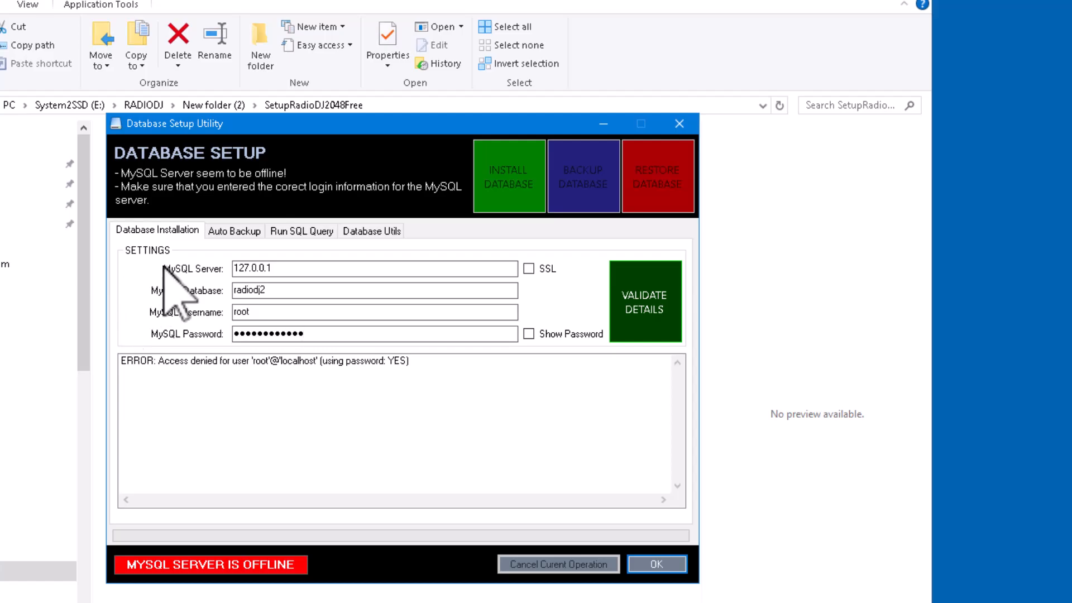
left_click(636, 321)
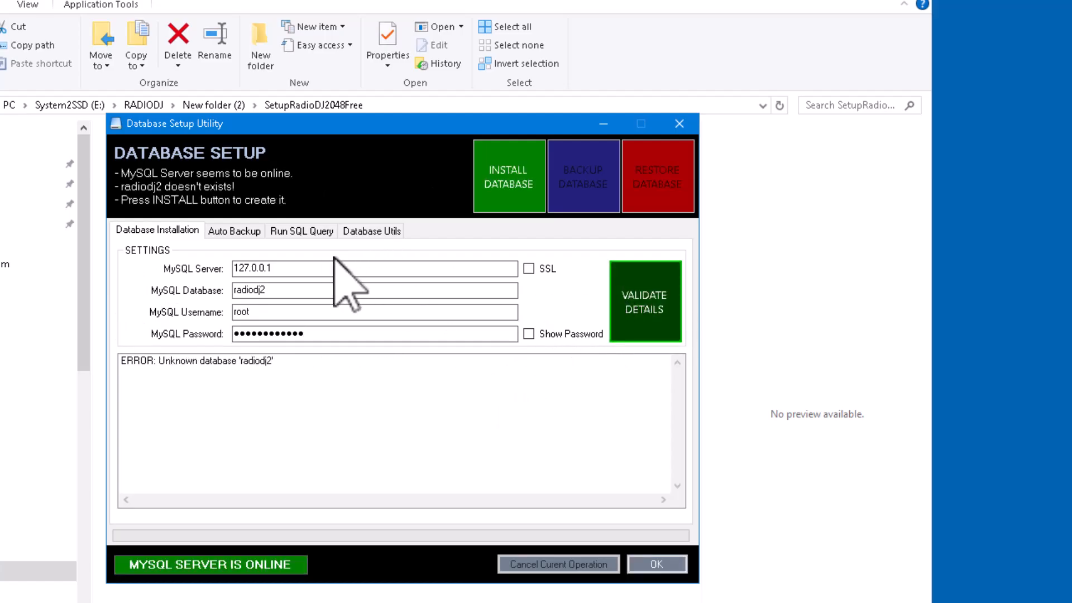
Step: Rename the database to radiodj2048, recheck the details, and close the utility
left_click(281, 289)
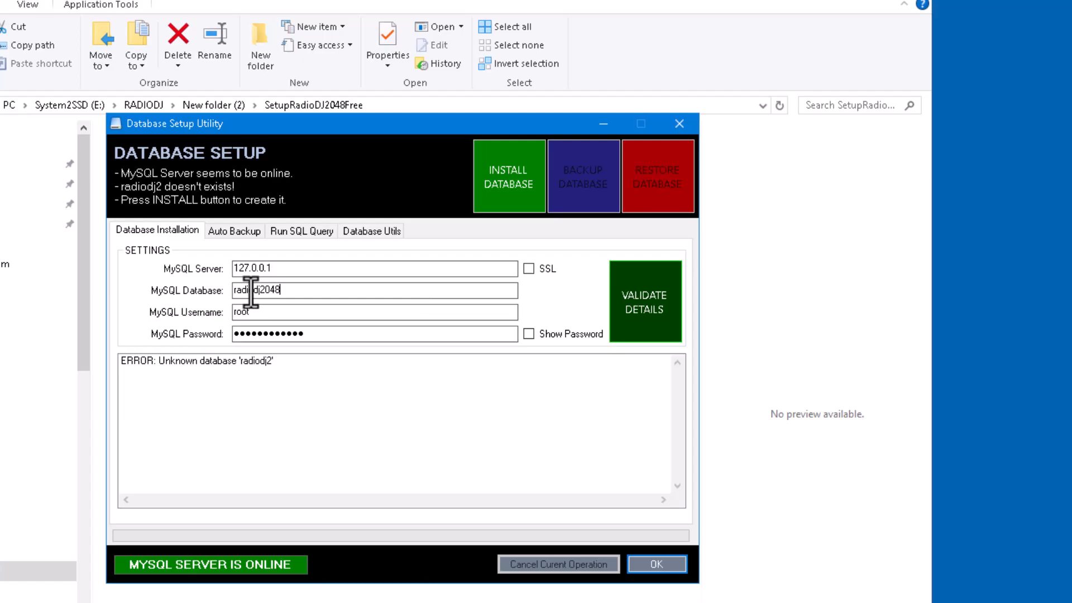
left_click(664, 316)
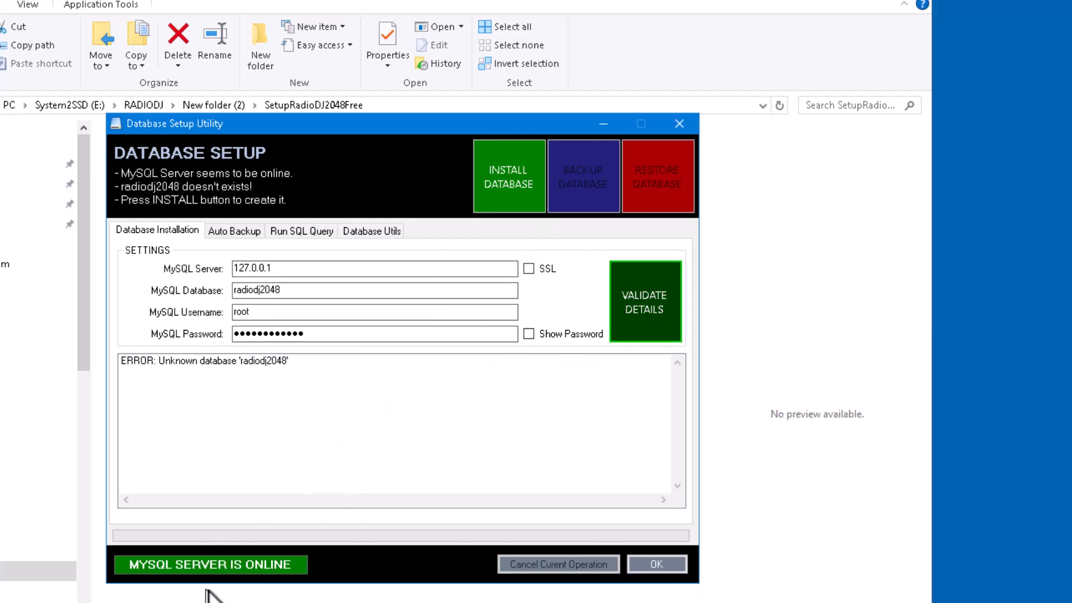
left_click(662, 572)
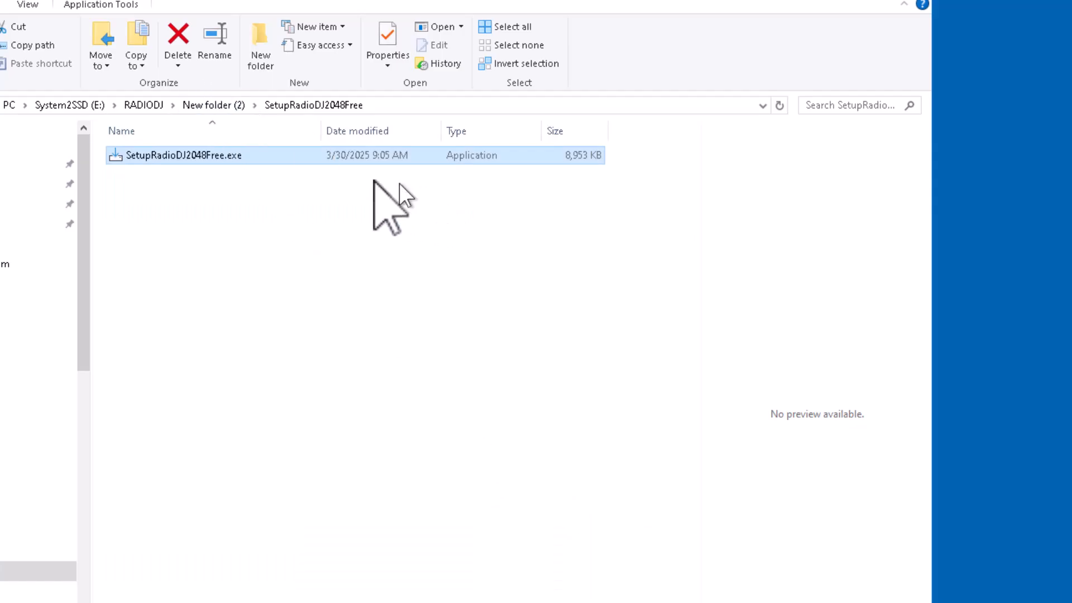
Step: Launch RadioDJ.exe from the E:\RADIODJ\RadioDJv2048 folder in File Explorer
left_click(146, 106)
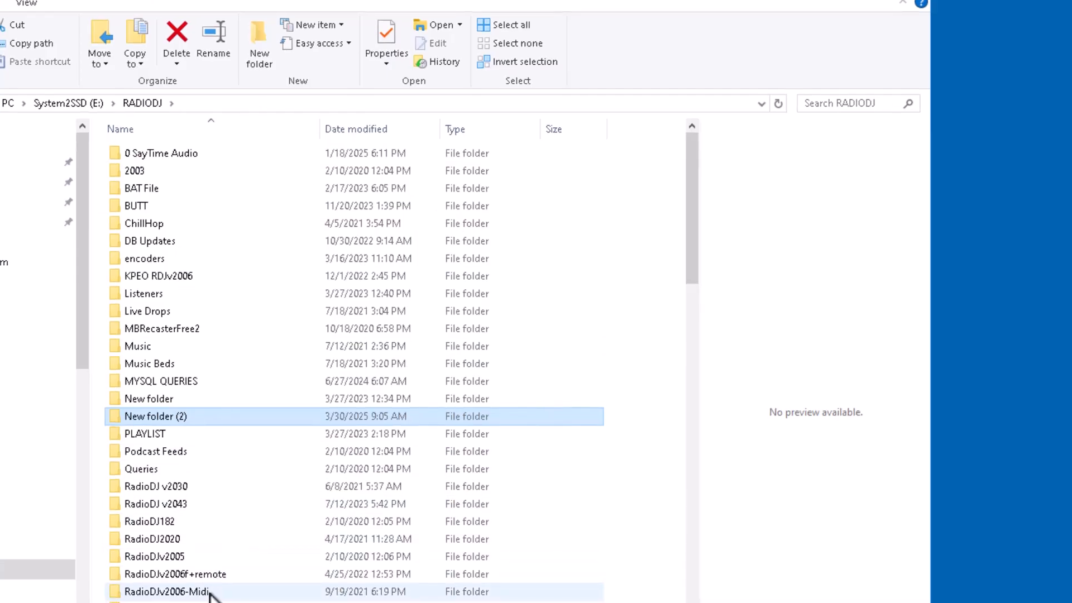
scroll(209, 595, "down", 2)
scroll(210, 595, "down", 2)
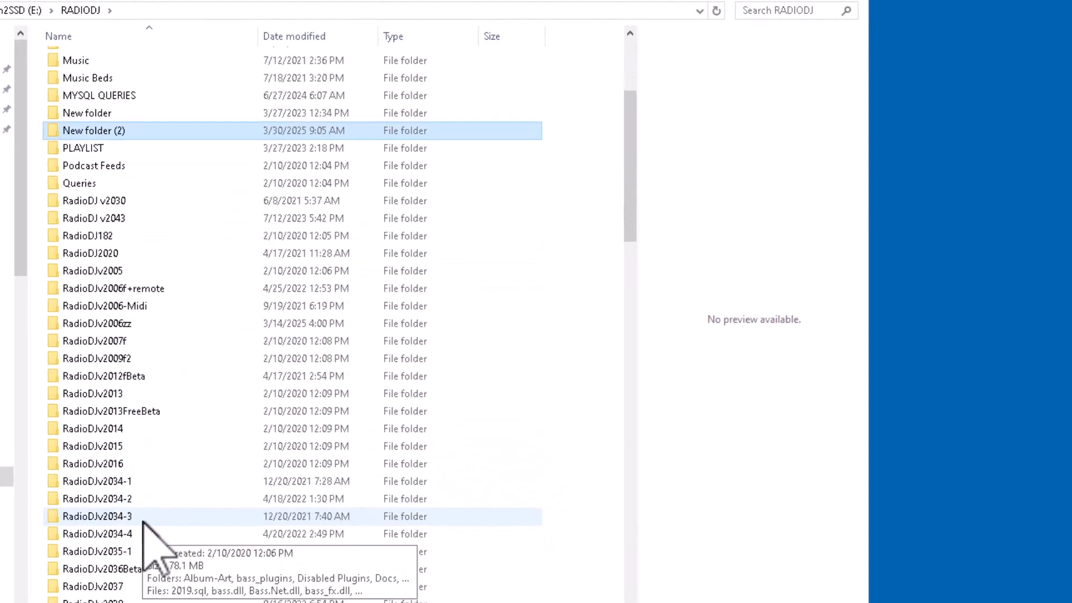
scroll(144, 523, "down", 4)
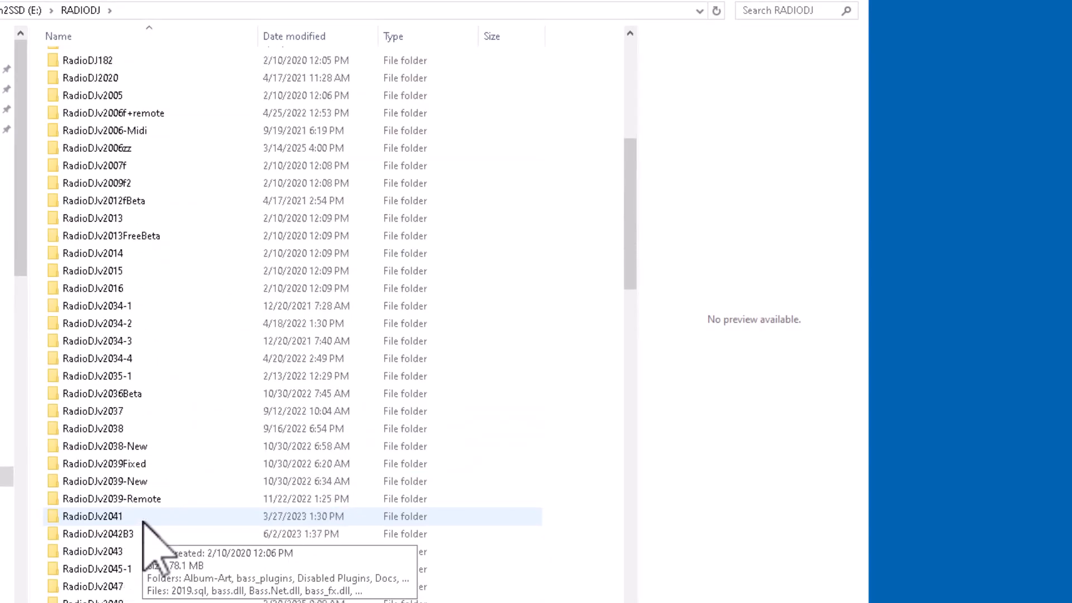
scroll(144, 523, "down", 2)
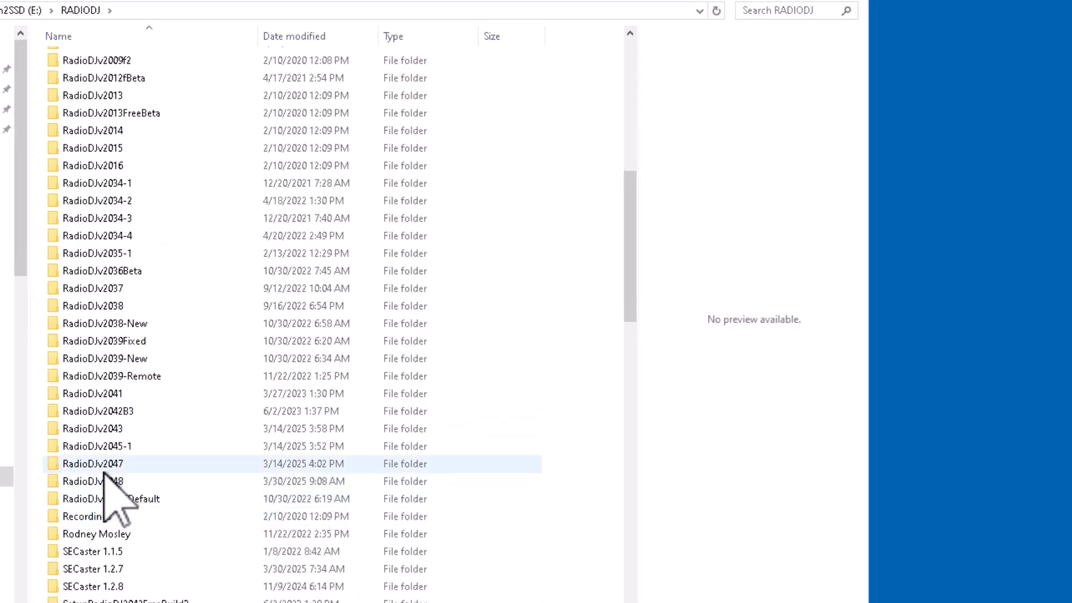
double_click(117, 481)
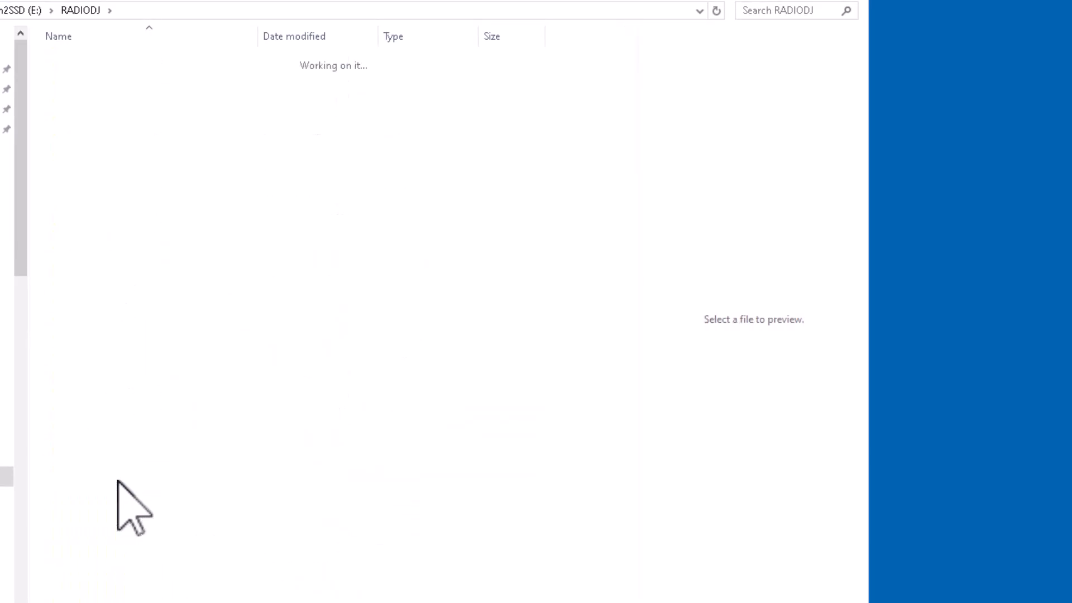
scroll(299, 431, "down", 3)
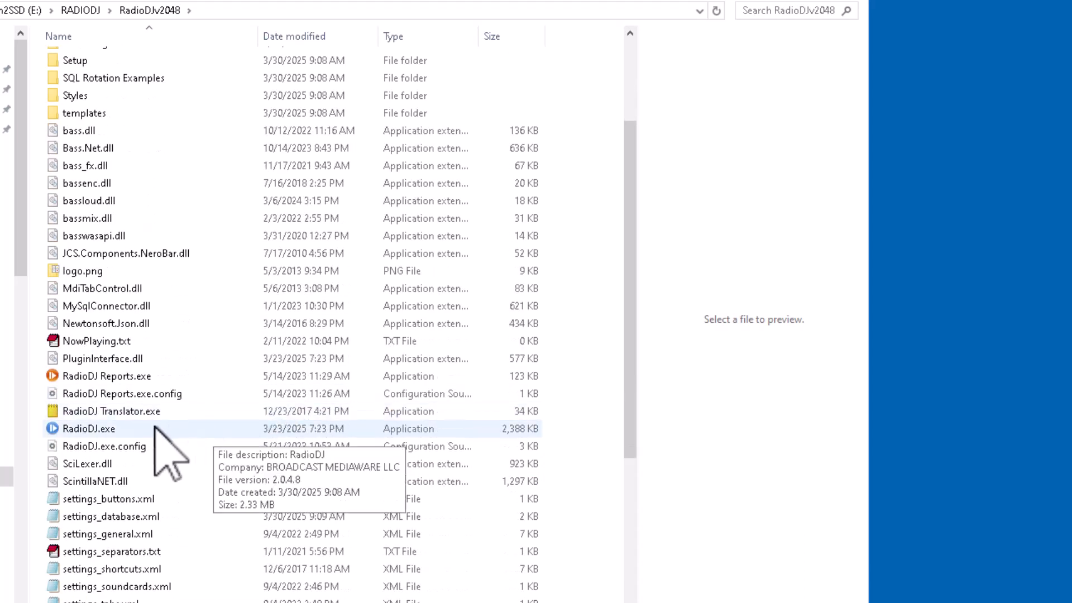
double_click(77, 429)
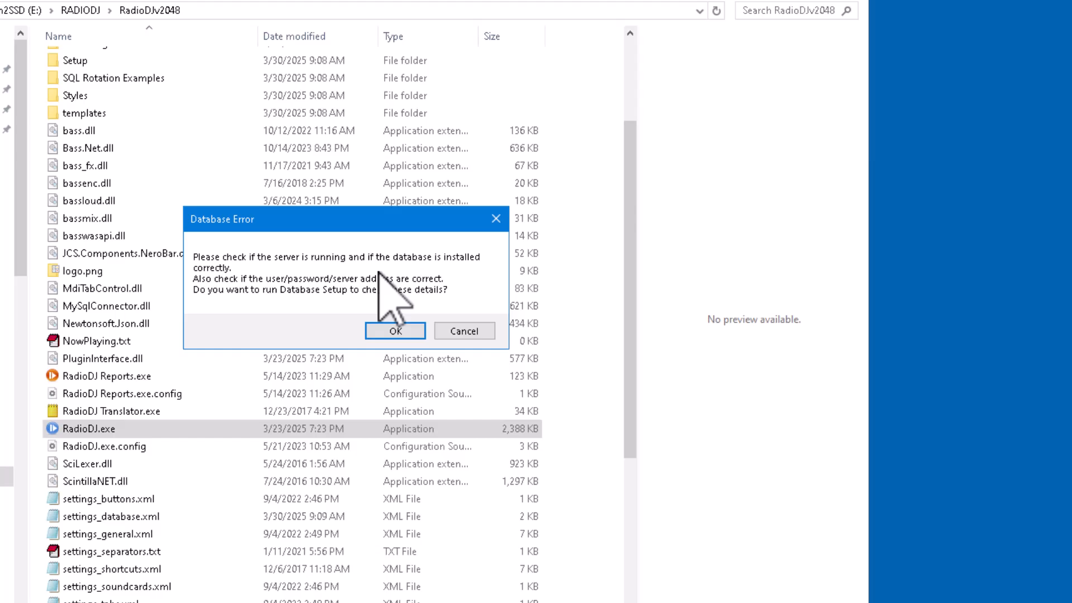
Step: Accept running Database Setup, install the new radiodj2048 database, and close the utility
left_click(410, 332)
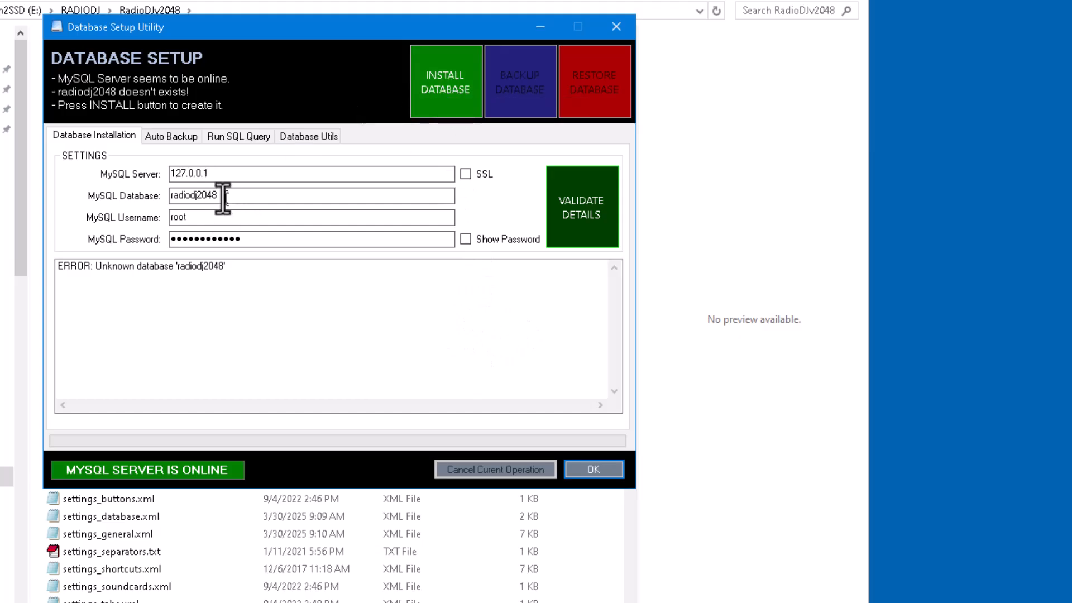
left_click(448, 94)
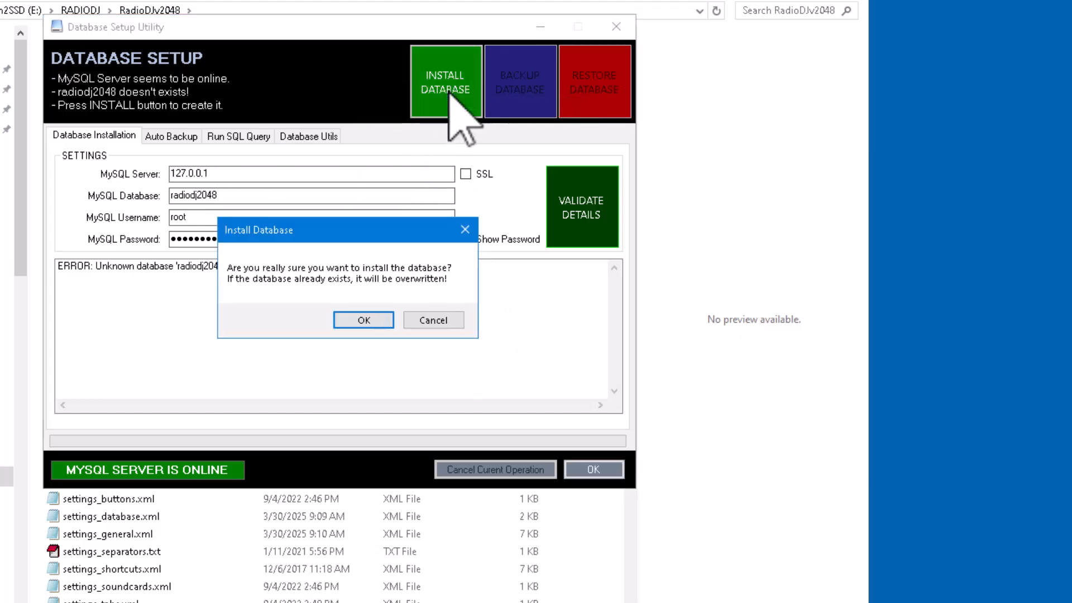
left_click(360, 319)
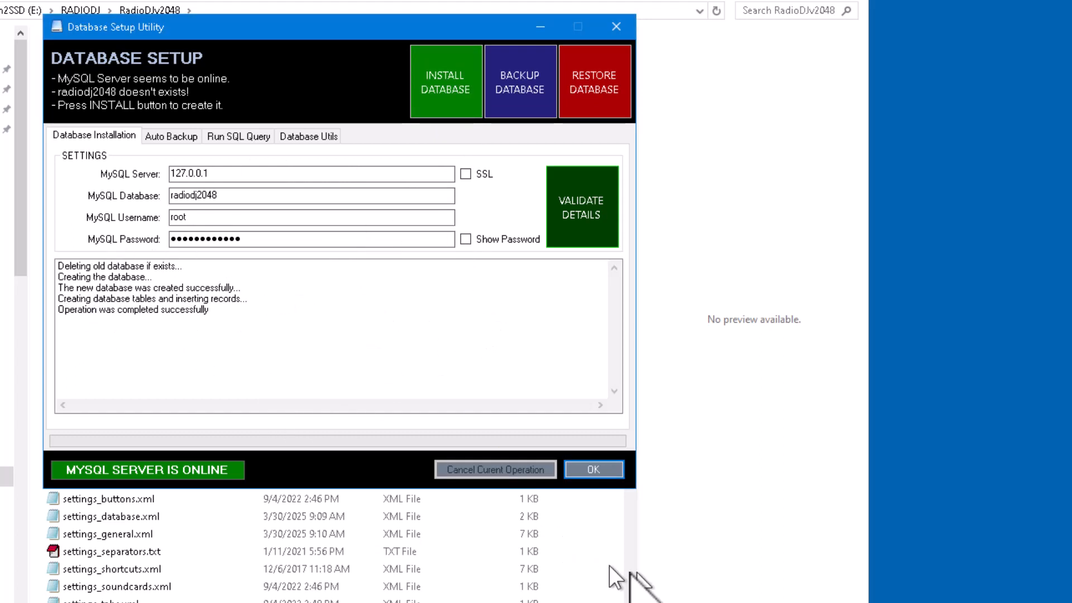
left_click(603, 471)
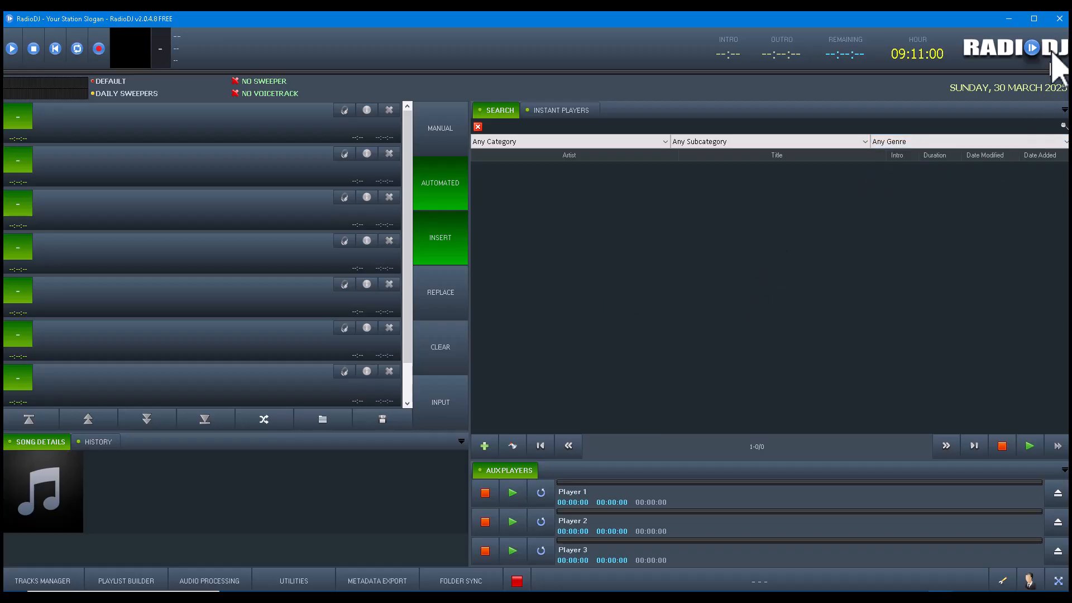
Step: Maximize RadioDJ and open Directory Import from the wrench configuration menu
left_click(1034, 18)
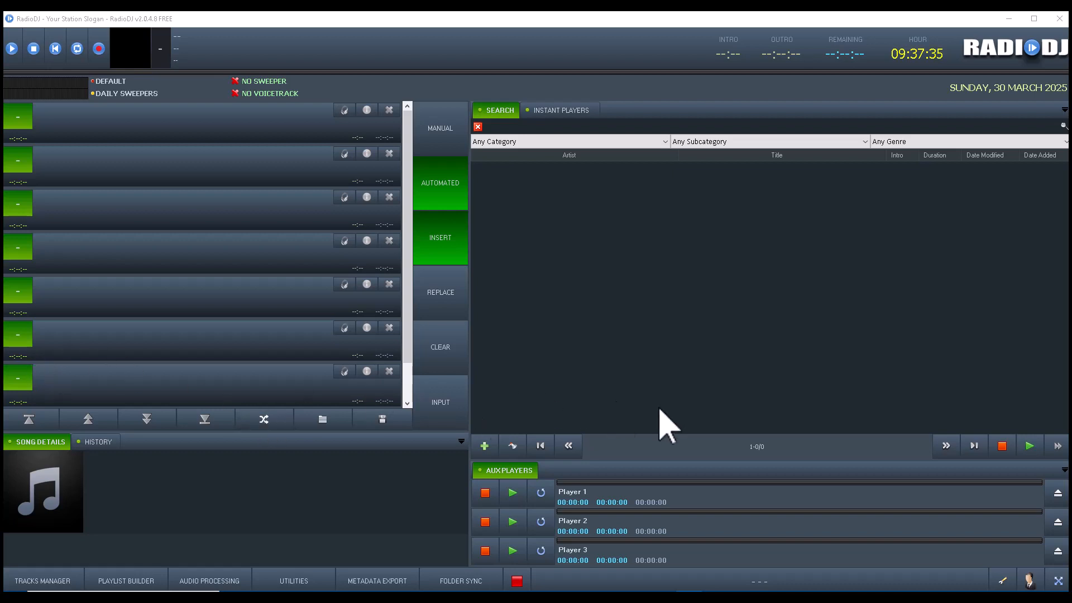
left_click(1006, 584)
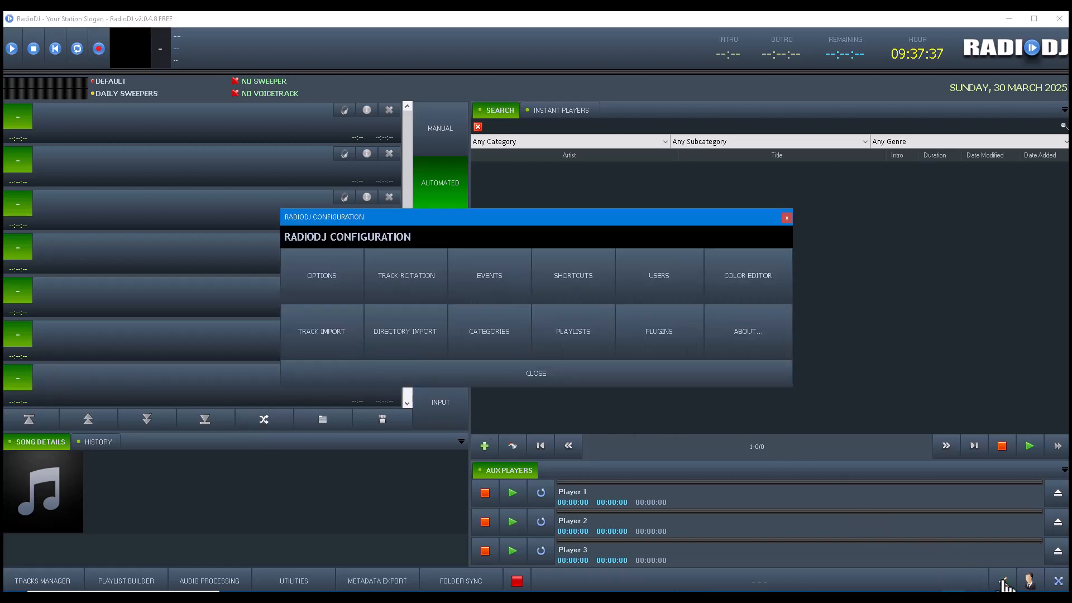
left_click(665, 377)
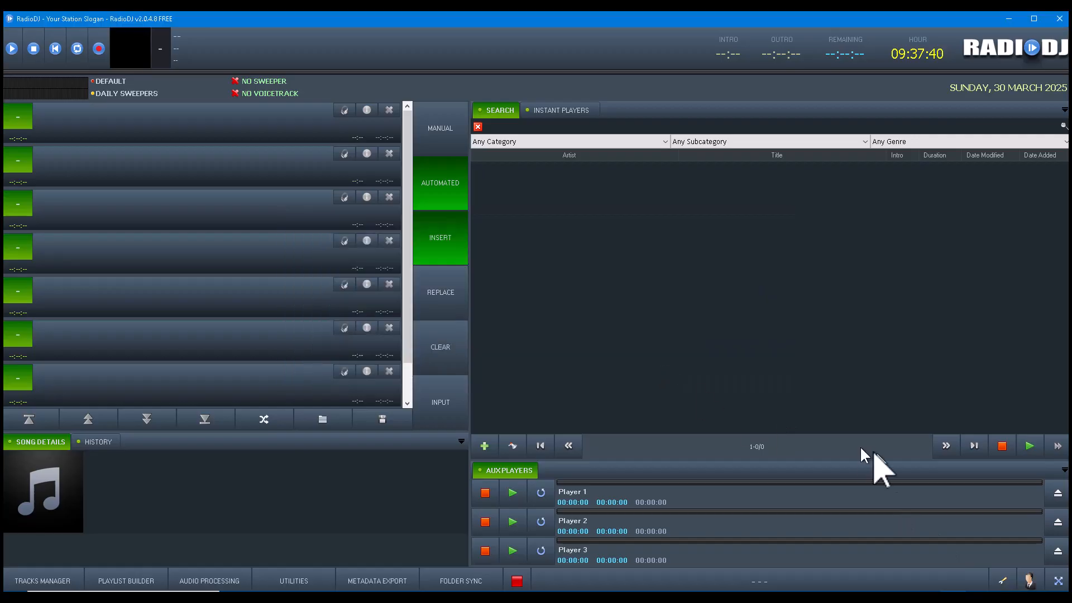
left_click(1008, 581)
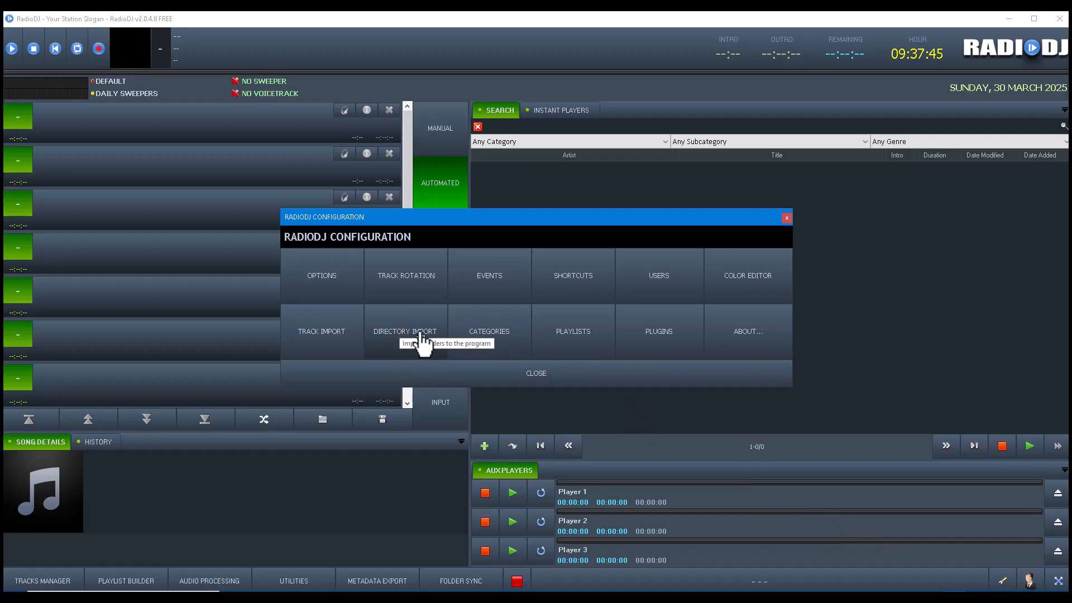
left_click(409, 333)
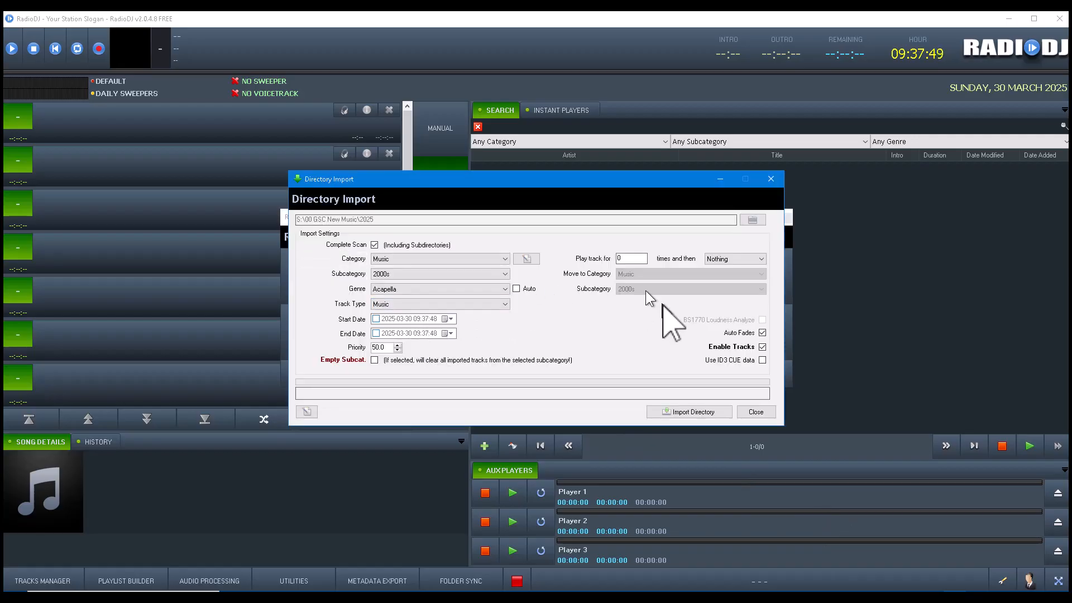
Step: Import the S:\00 GSC New Music folder into Music / 2000s with Genre Auto enabled
left_click(753, 221)
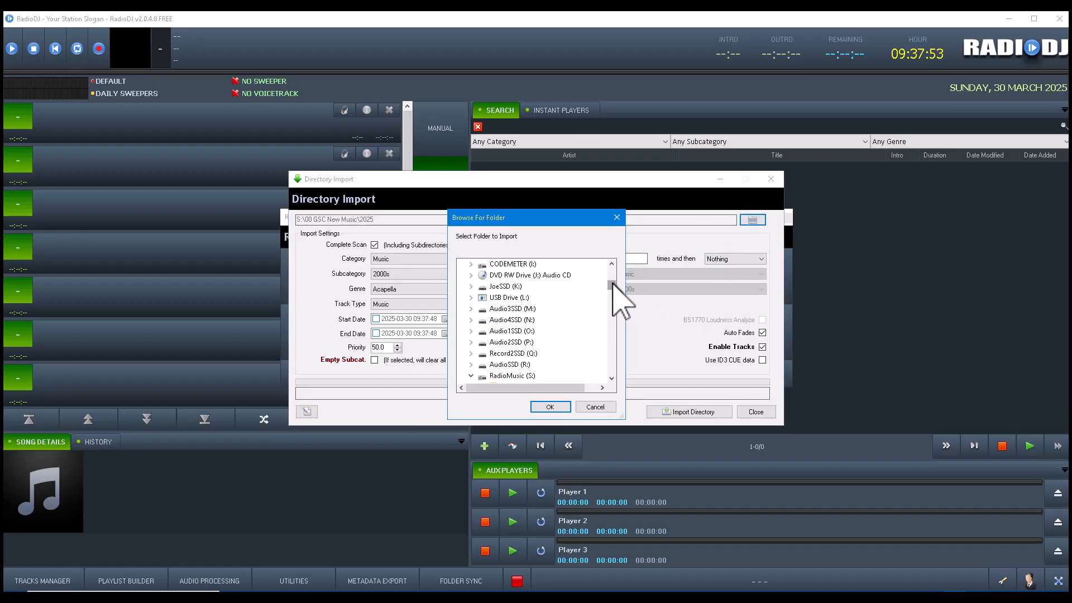
mouse_move(612, 285)
left_mouse_down()
mouse_move(599, 360)
mouse_move(612, 286)
left_mouse_up()
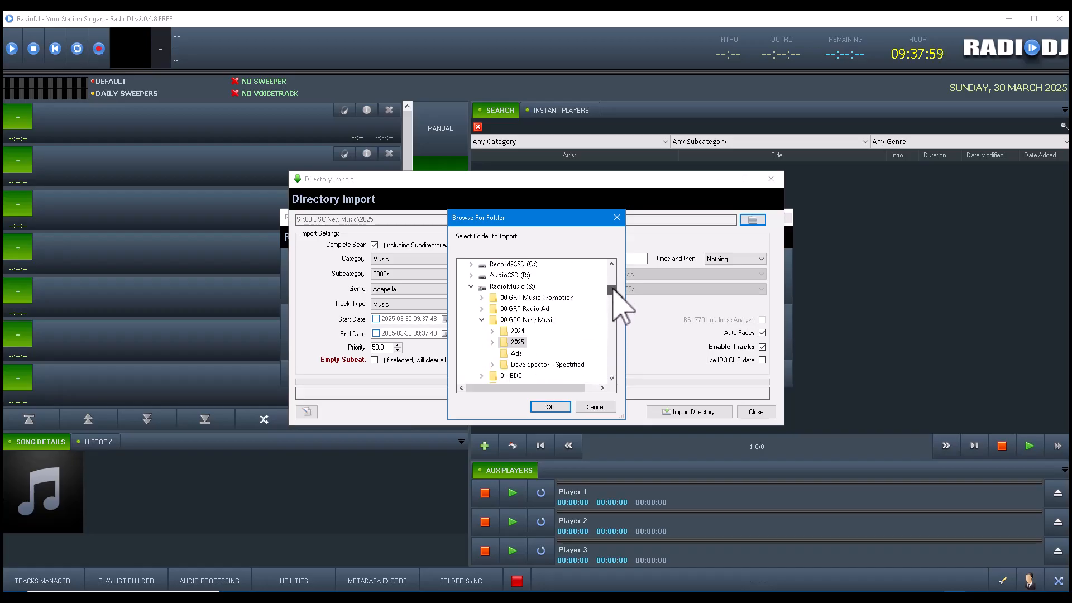
left_click(546, 322)
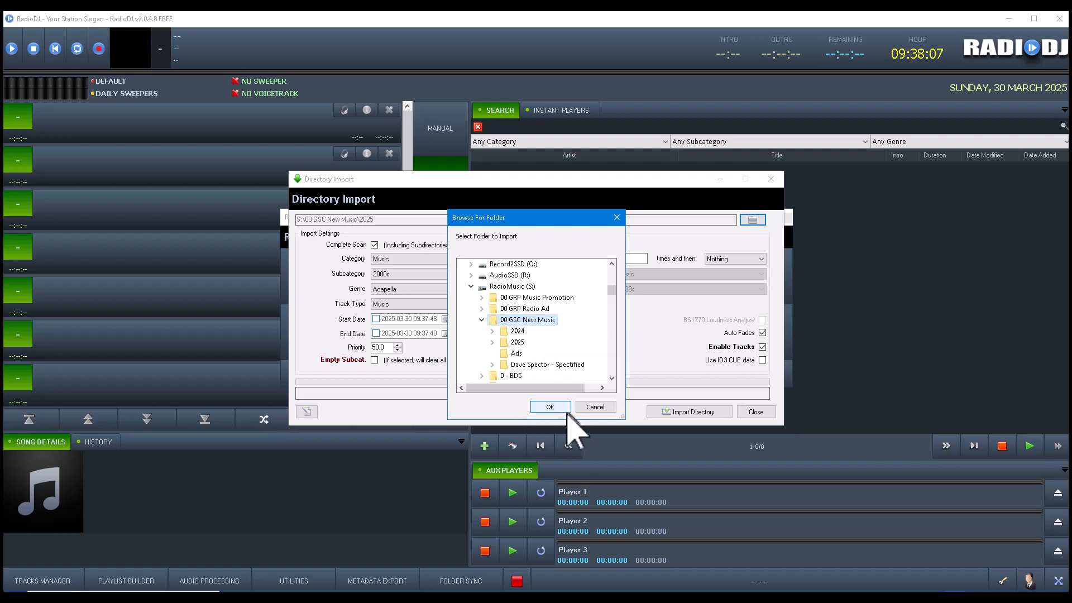
left_click(550, 407)
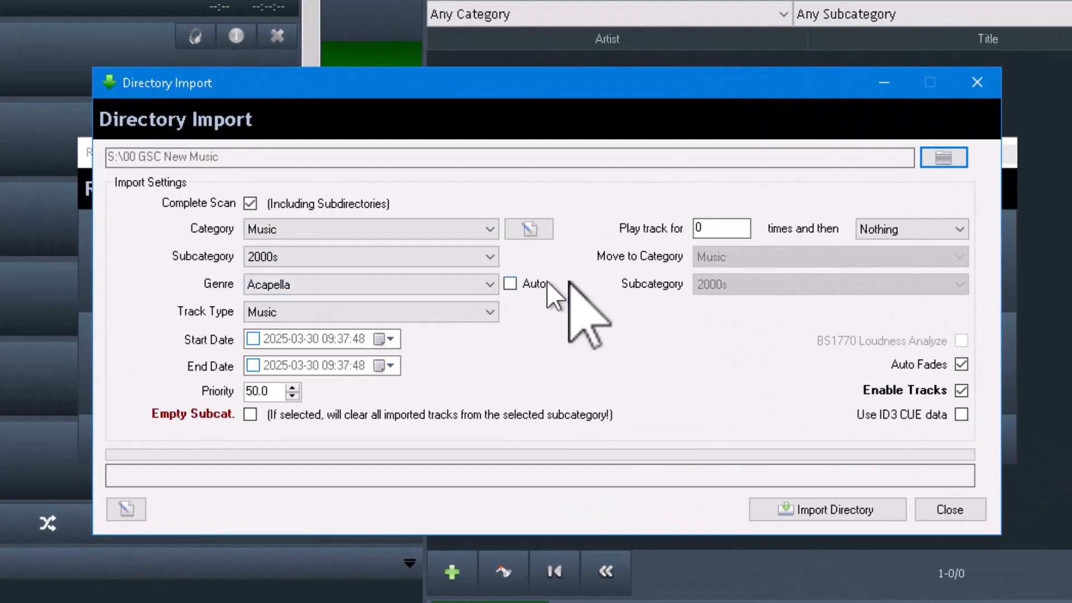
left_click(510, 284)
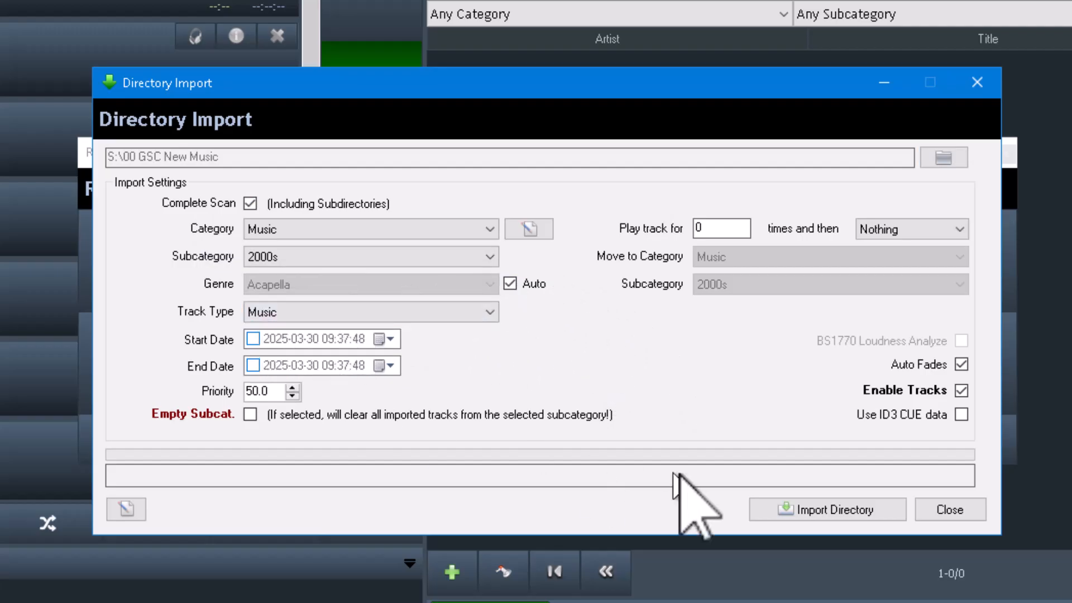
left_click(839, 509)
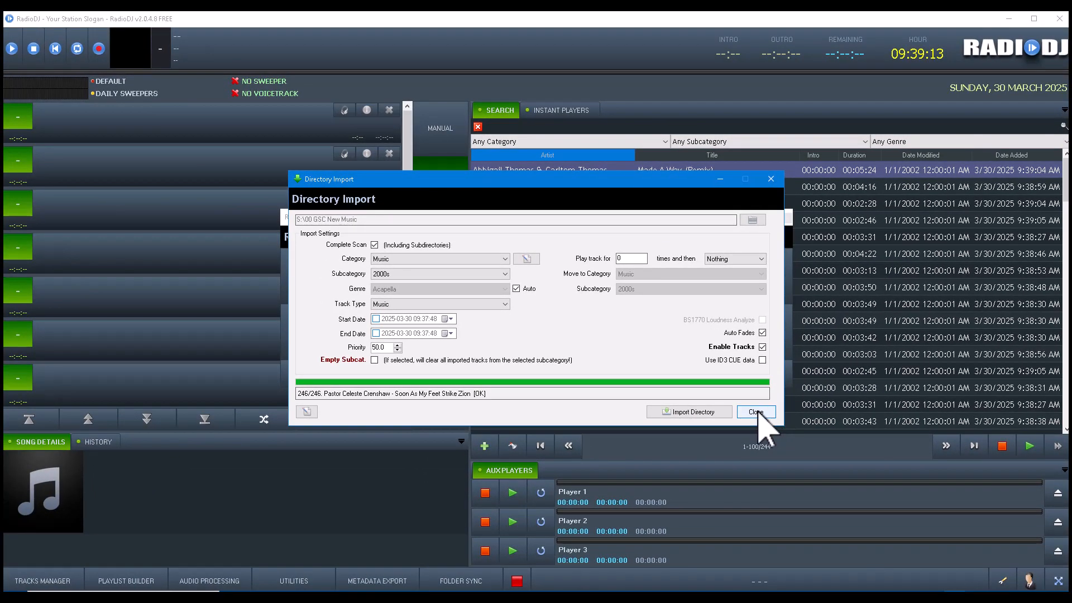
Step: Close Directory Import, switch MANUAL to AUTODJ, and review the Music / 2000s Track Rotation rule
left_click(756, 413)
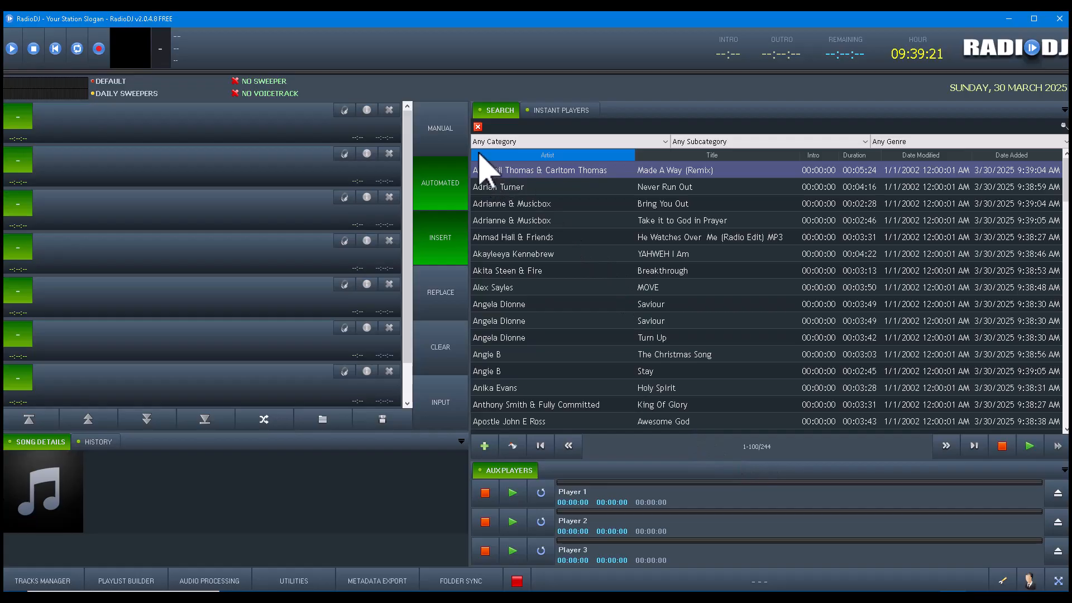
left_click(455, 144)
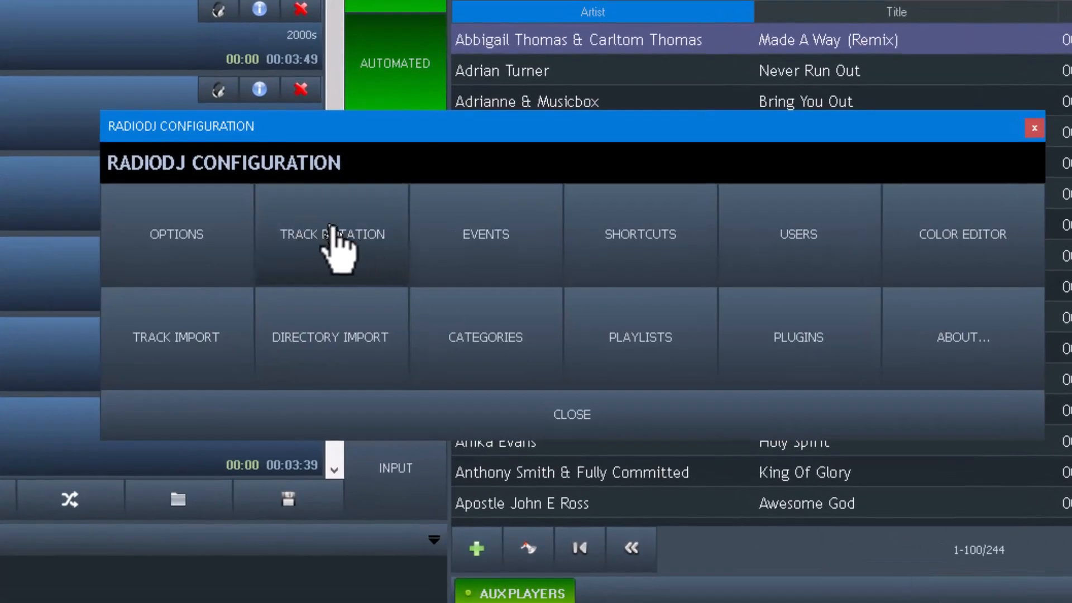
left_click(334, 230)
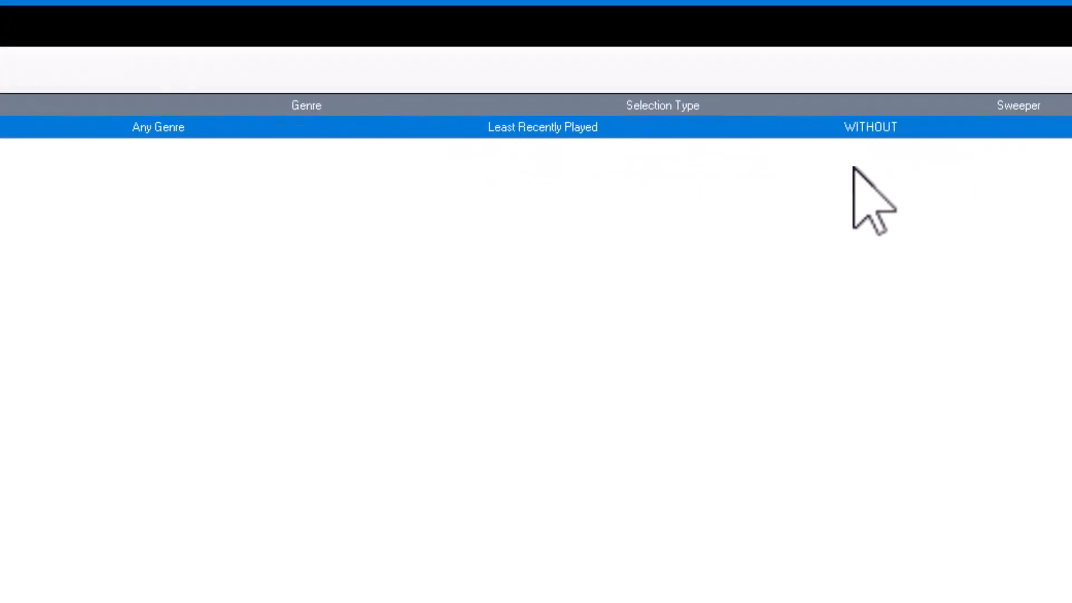
left_click(1037, 582)
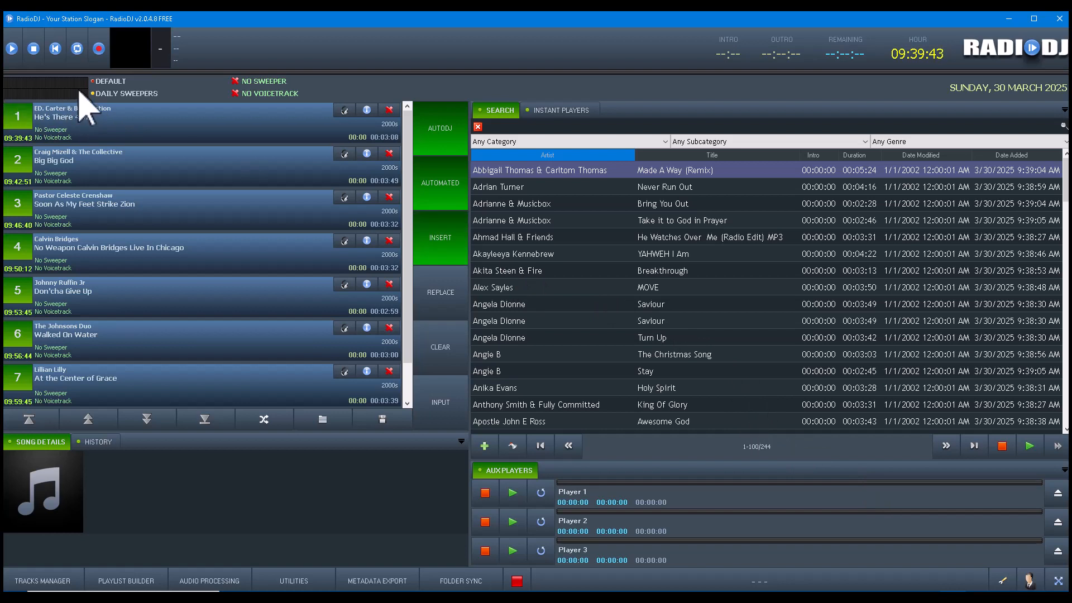
Step: Start playback of the queued AutoDJ playlist with "He's There 4 Me"
left_click(12, 49)
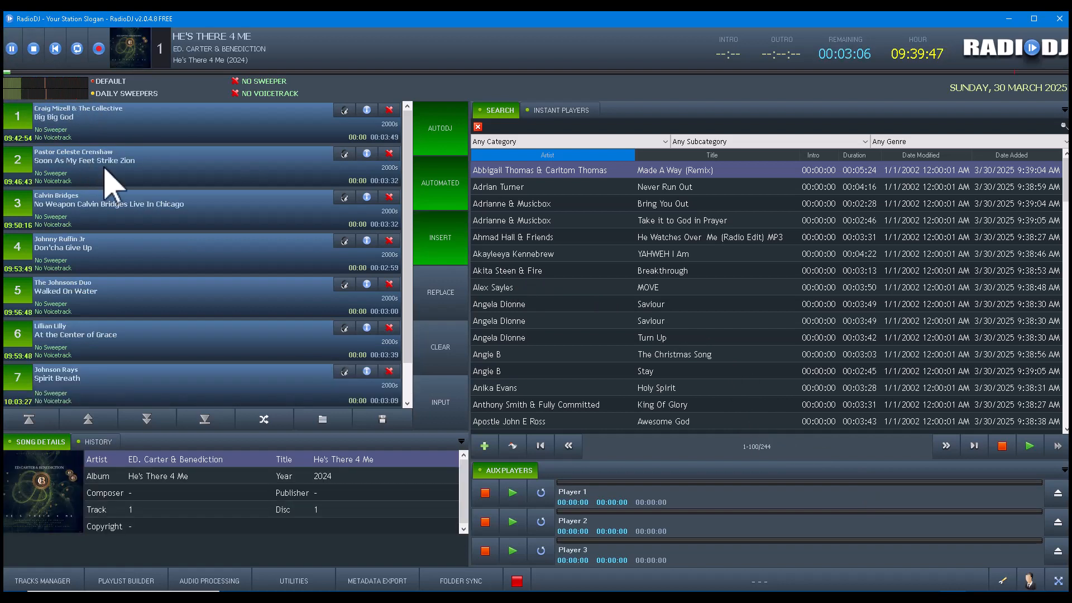